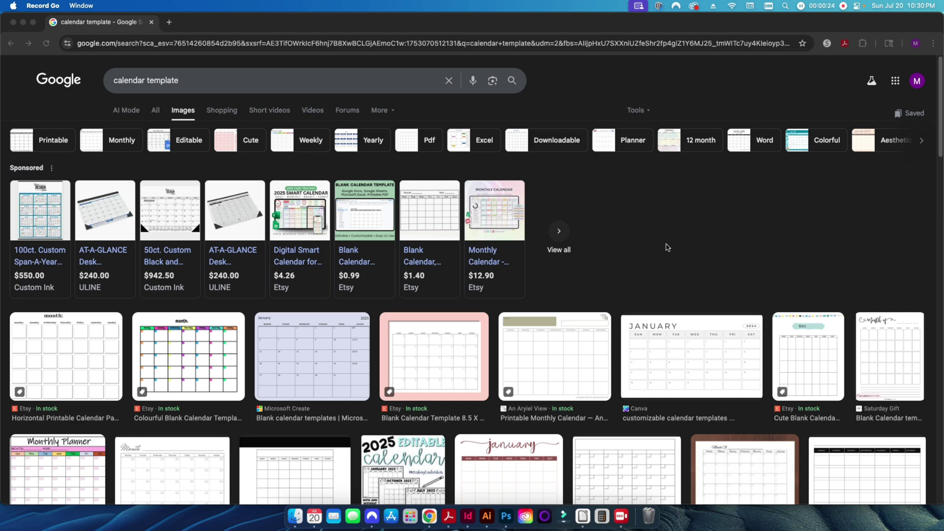
- Browse the image search results for calendar template designs
scroll(658, 261, down, 4)
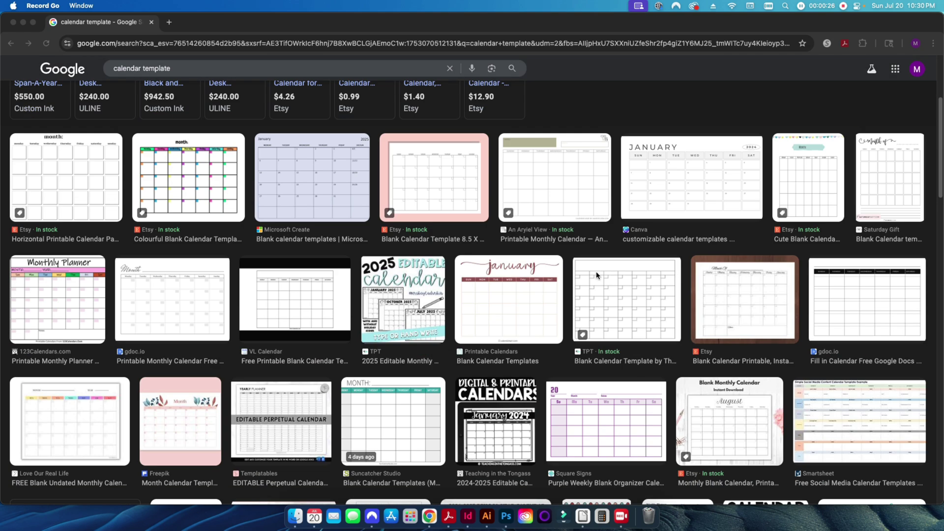
scroll(596, 276, down, 15)
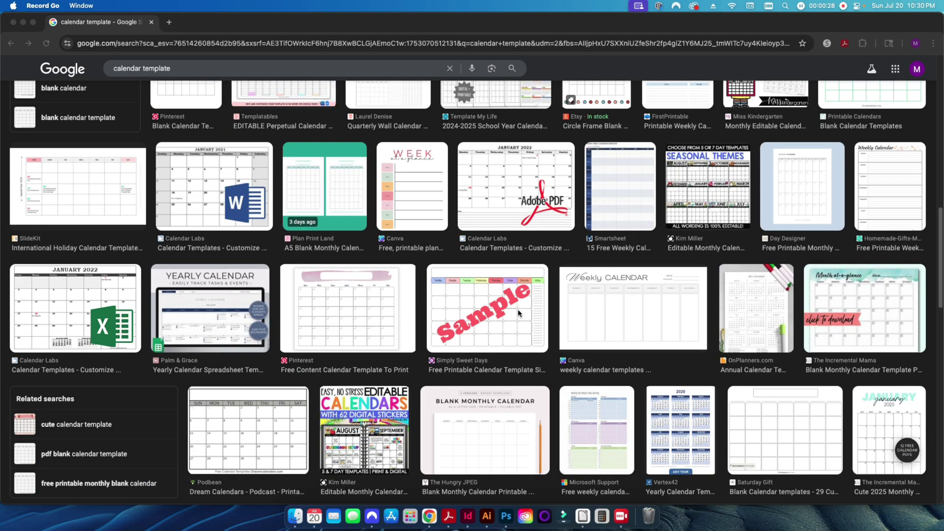
scroll(519, 313, down, 12)
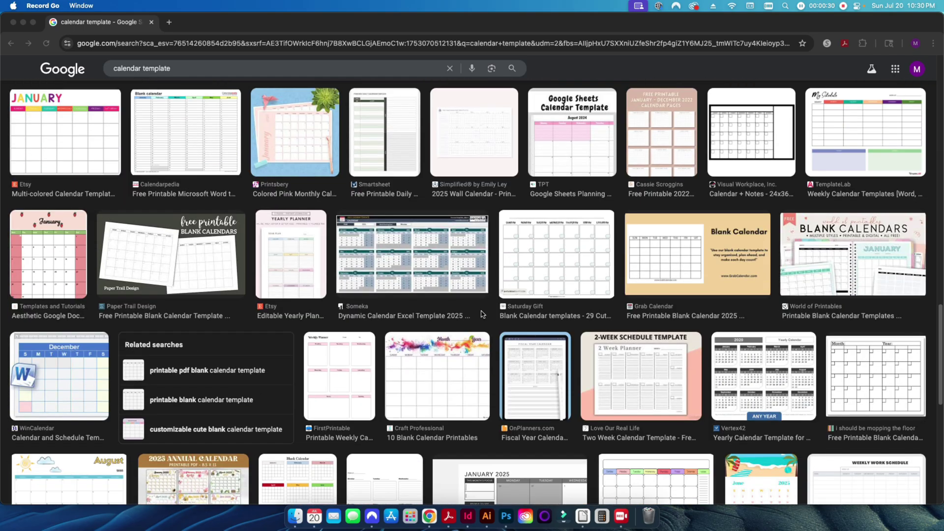
scroll(482, 314, down, 1)
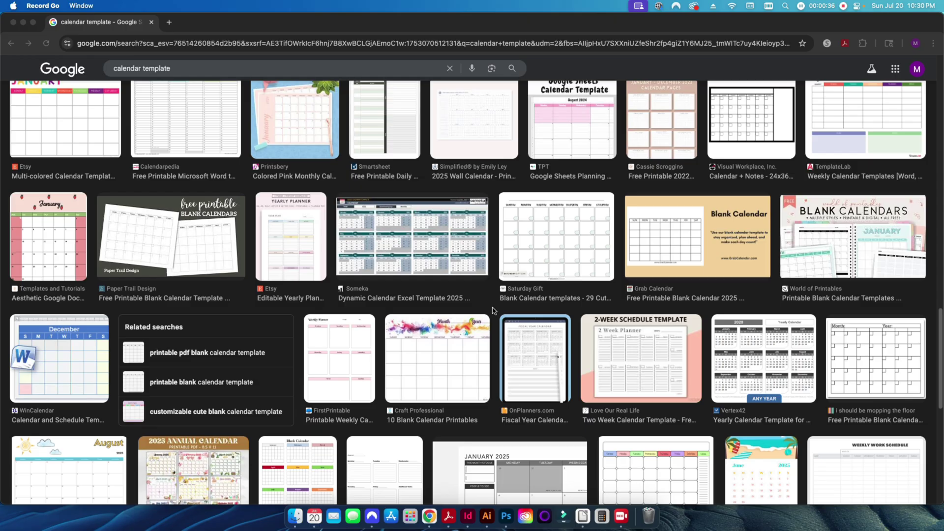
scroll(493, 311, up, 15)
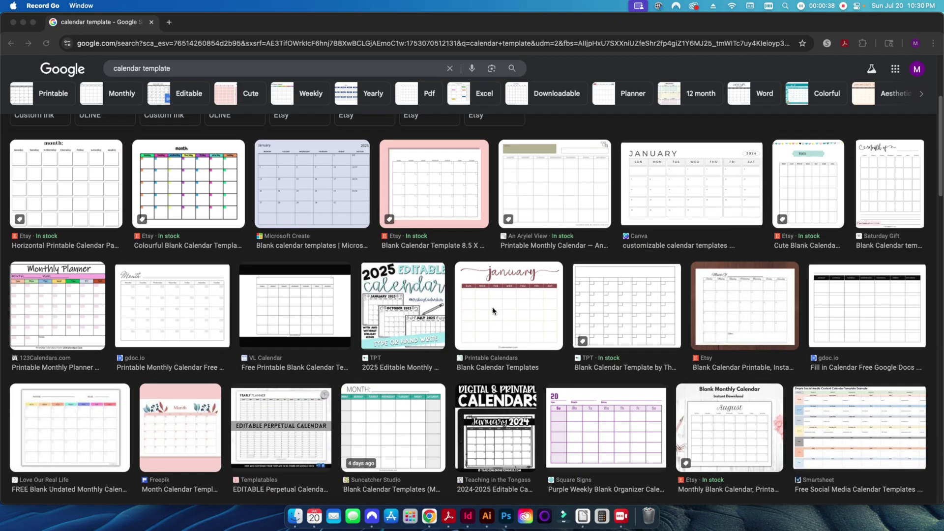
scroll(493, 310, up, 8)
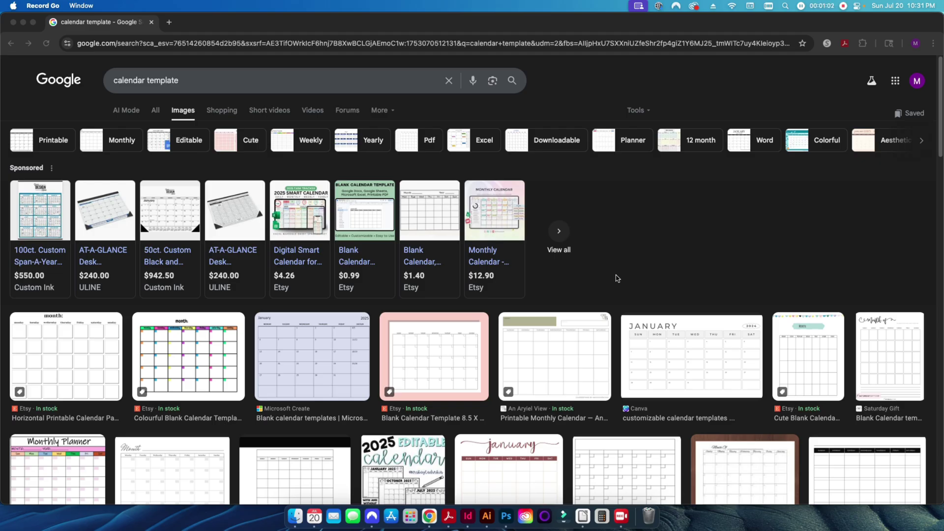
- Hide the browser and switch to the Yearly Calendar.xlsx spreadsheet in LibreOffice
click(568, 285)
key(cmd+h)
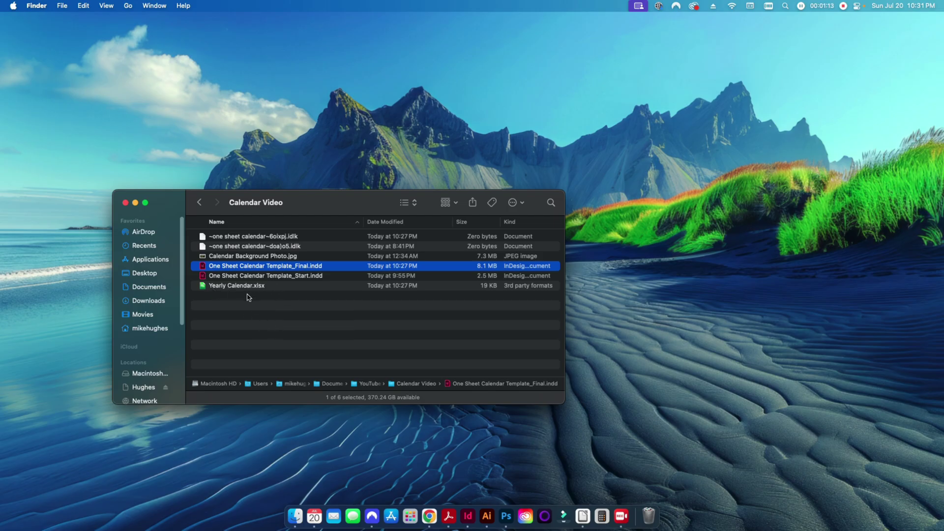
click(583, 516)
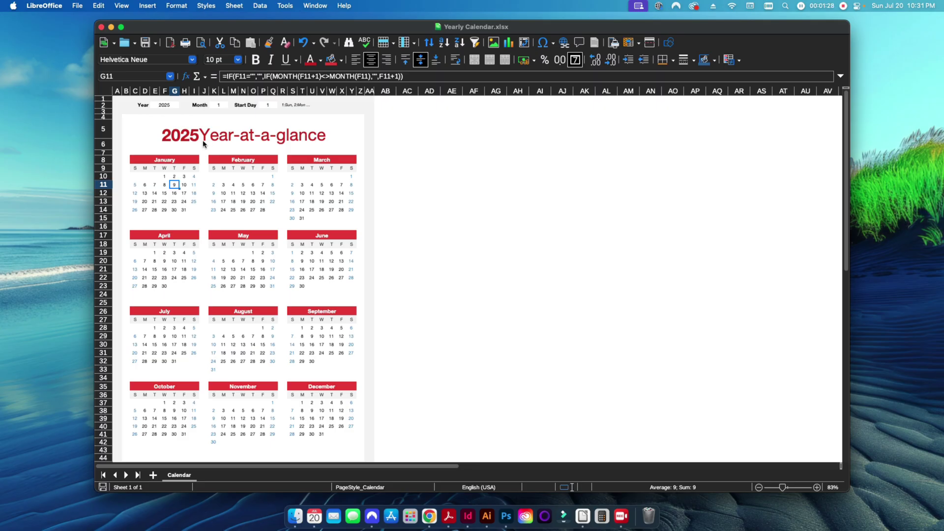
- Set the Year above the calendar in the spreadsheet to 2026
click(173, 104)
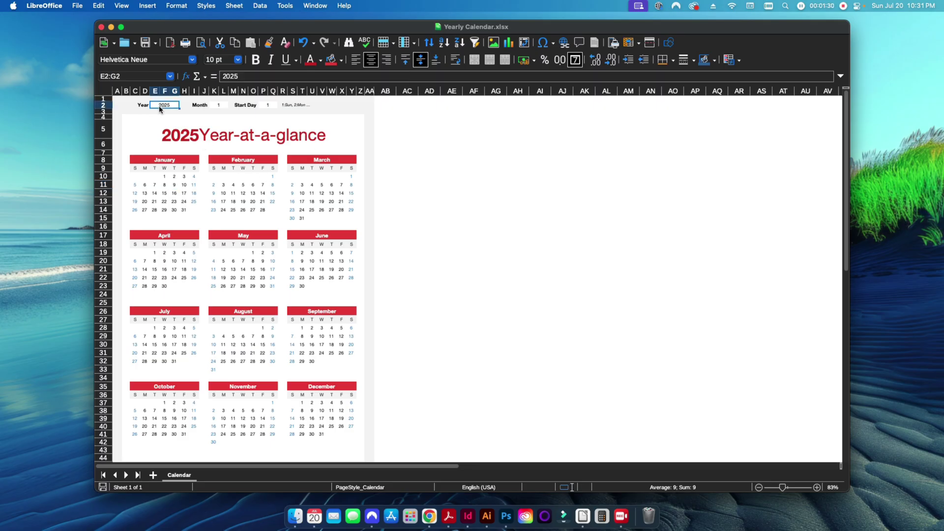
text(2026)
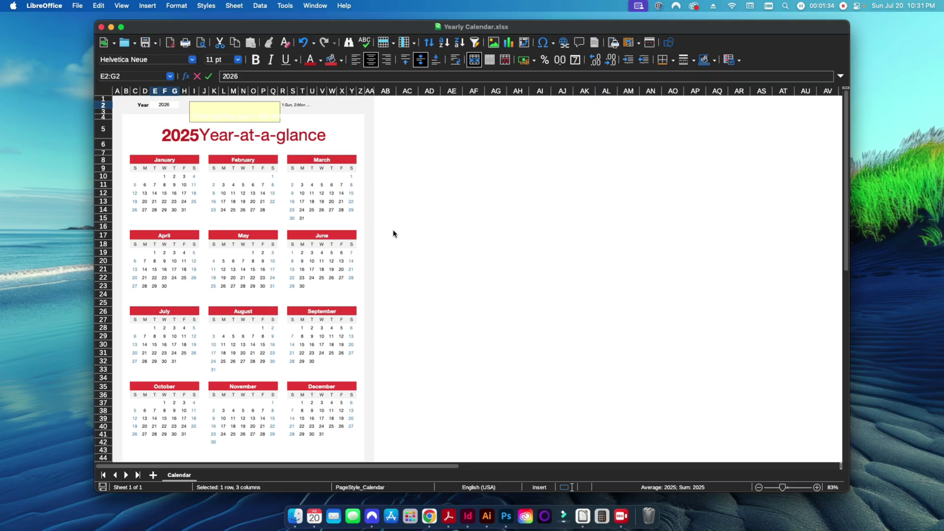
key(Return)
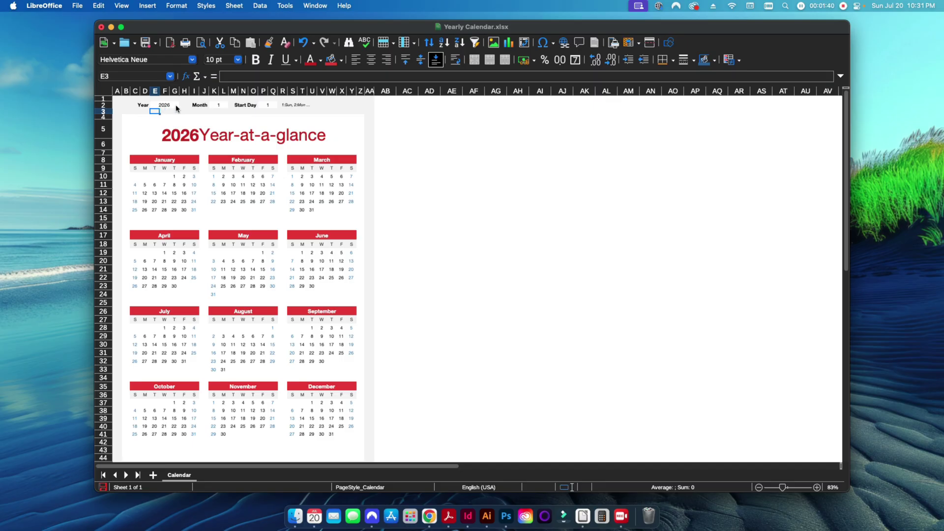
click(175, 178)
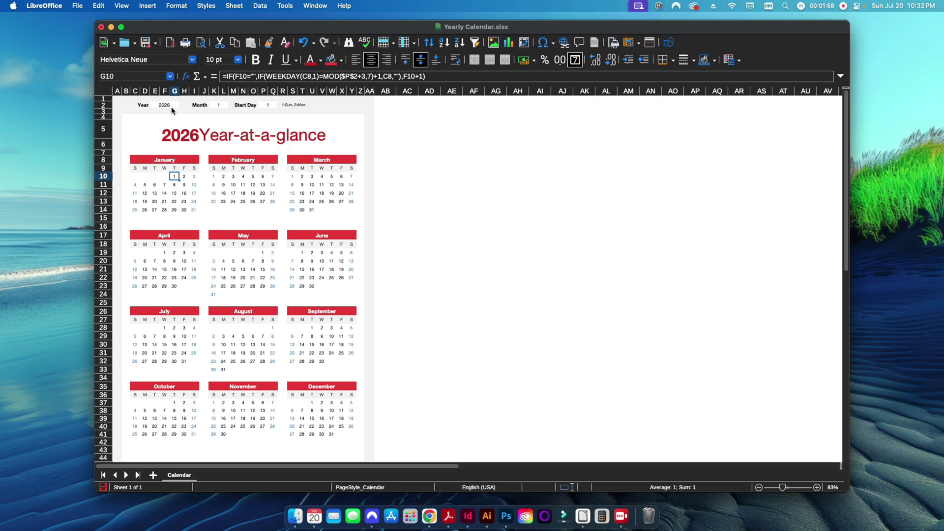
- Set the Start Day of the yearly calendar to 2 so weeks begin on Monday
click(266, 106)
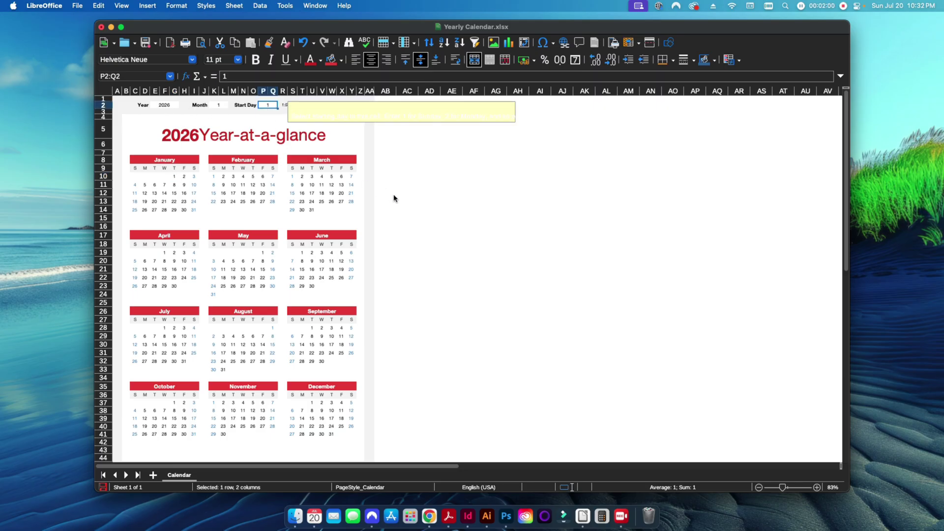
click(382, 168)
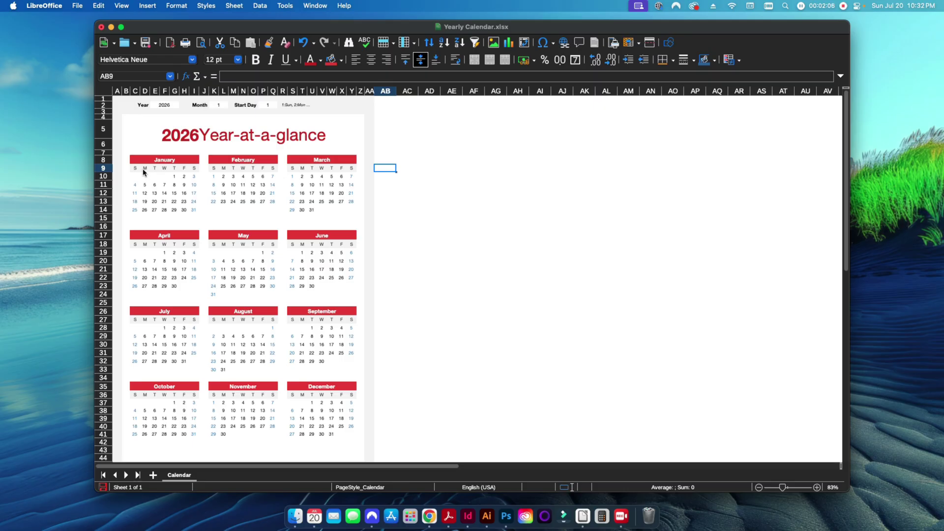
click(270, 106)
text(2)
key(Return)
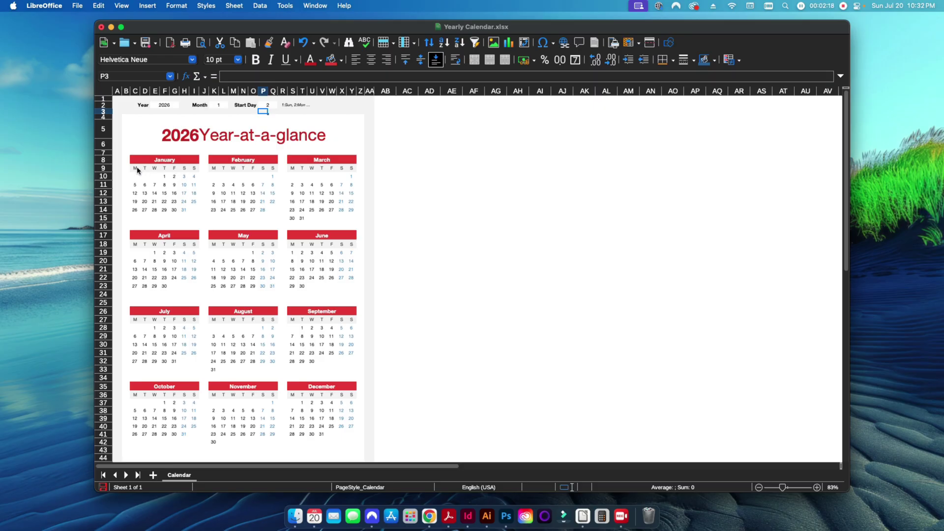
- Set the Start Day back to 1 so weeks begin on Sunday
click(267, 105)
text(1)
key(Return)
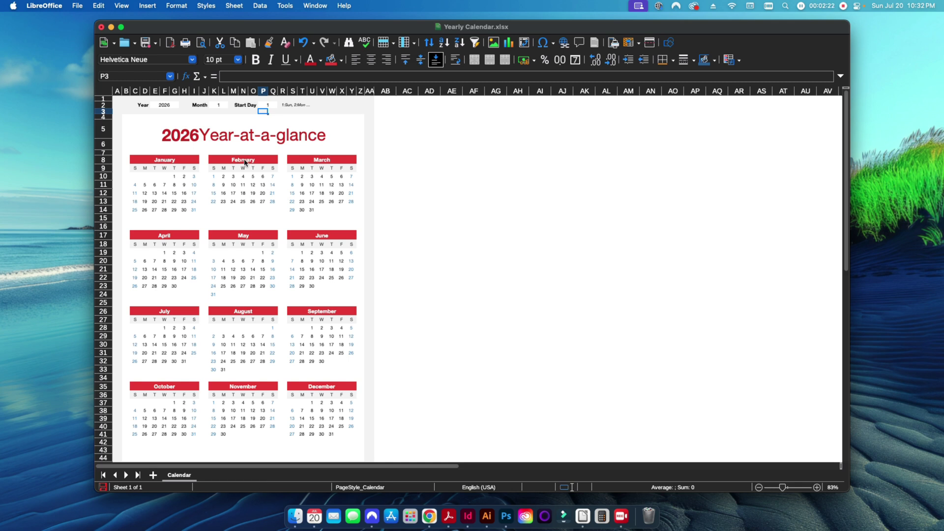
click(411, 228)
click(406, 199)
click(392, 201)
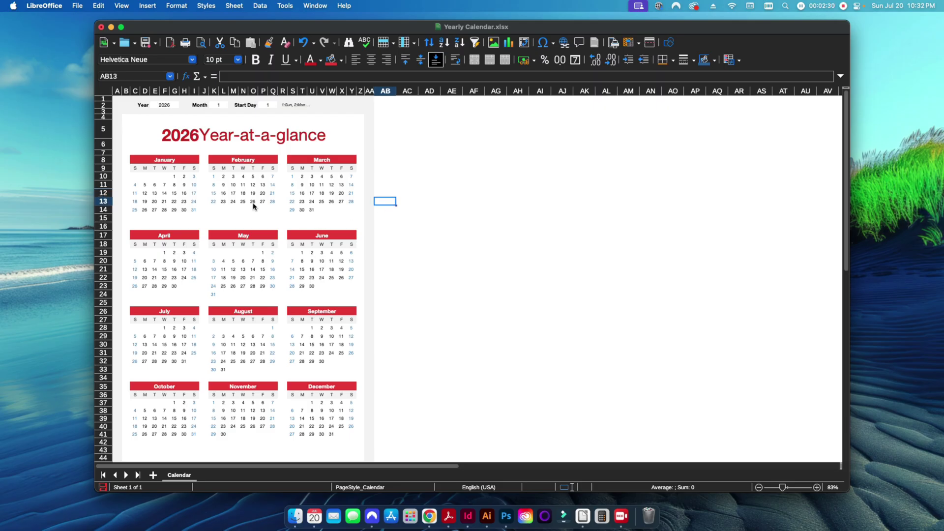
- Set the starting Month of the yearly calendar to 2 so it begins with February
click(219, 105)
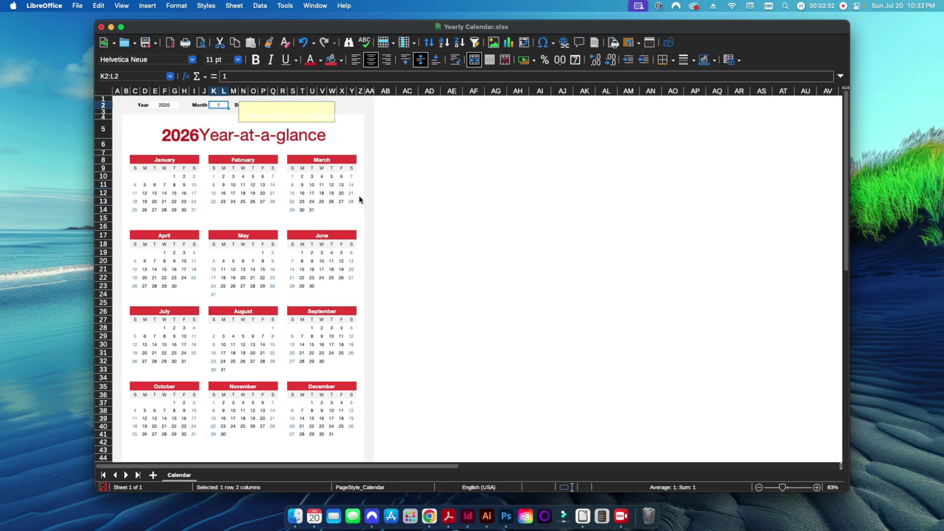
text(2)
key(Return)
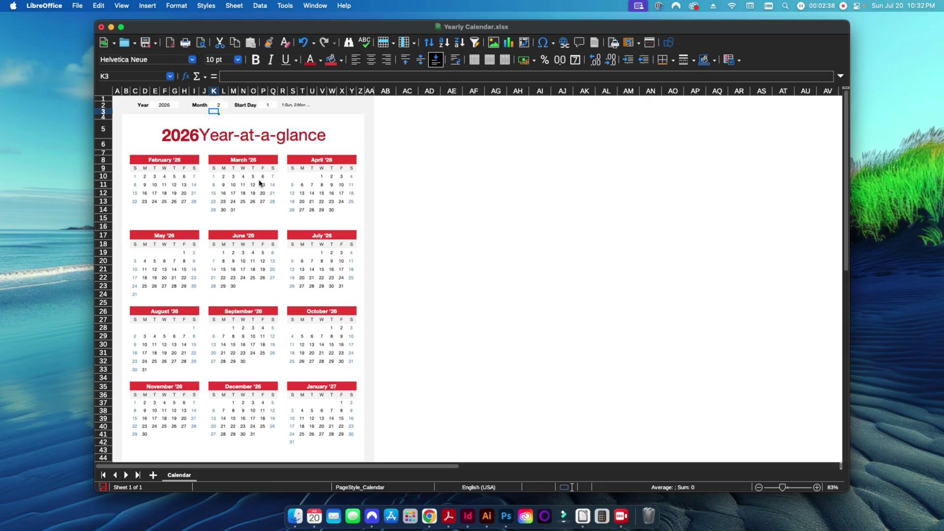
- Set the starting Month back to 1 so the calendar begins with January
click(219, 105)
text(1)
key(Return)
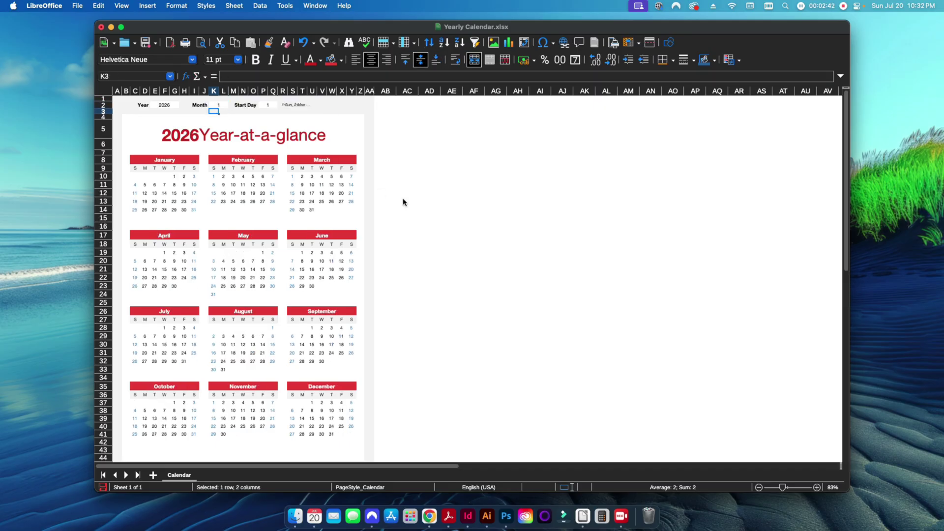
click(403, 227)
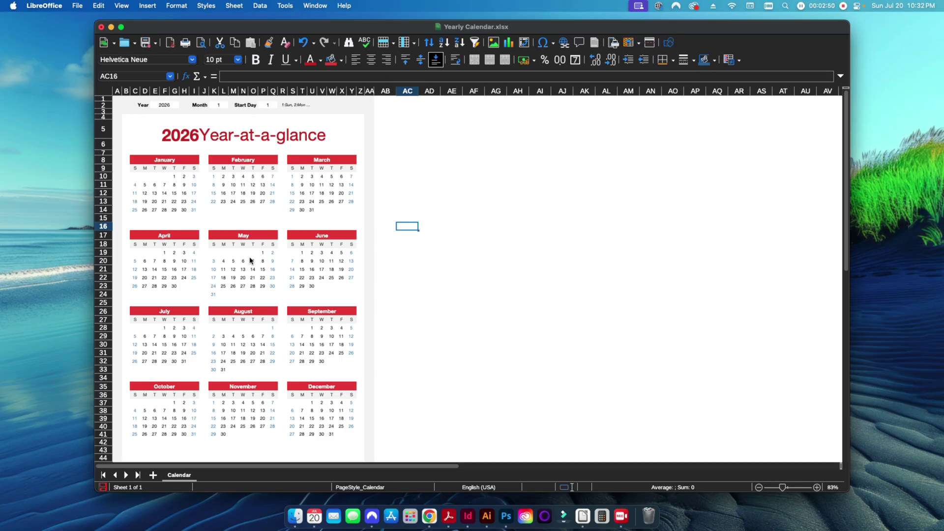
- Set the Year of the spreadsheet calendar to 2025
click(174, 106)
text(2025)
key(Return)
click(431, 219)
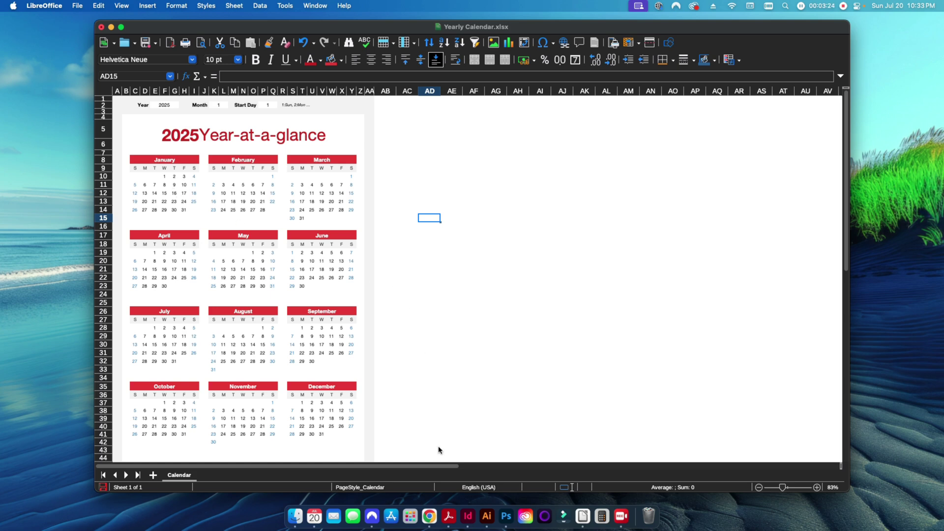
- Switch to InDesign and show the document One Sheet Calendar Template_Final.indd in Preview mode
click(468, 516)
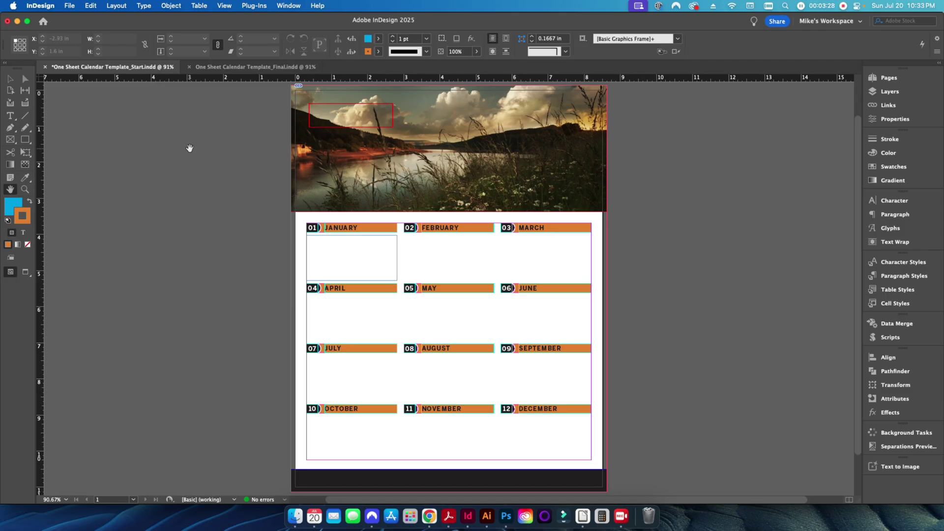
click(229, 69)
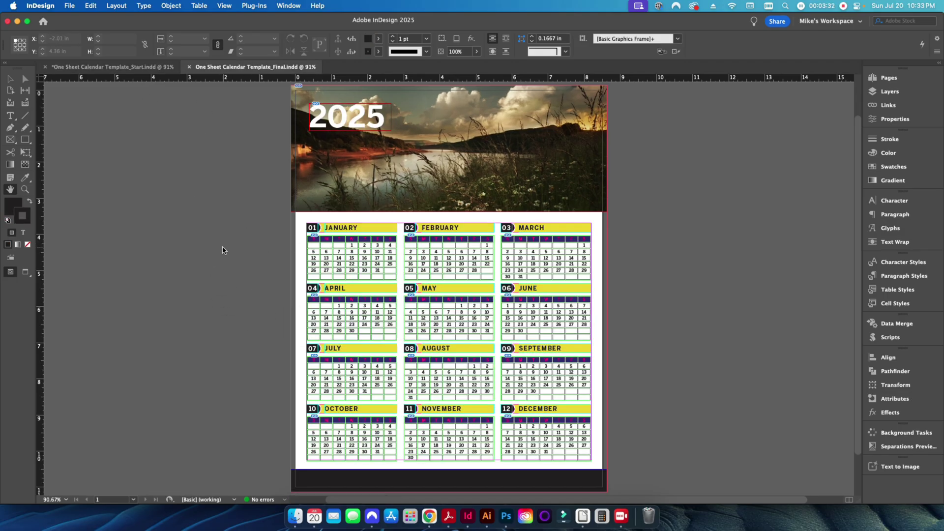
key(w)
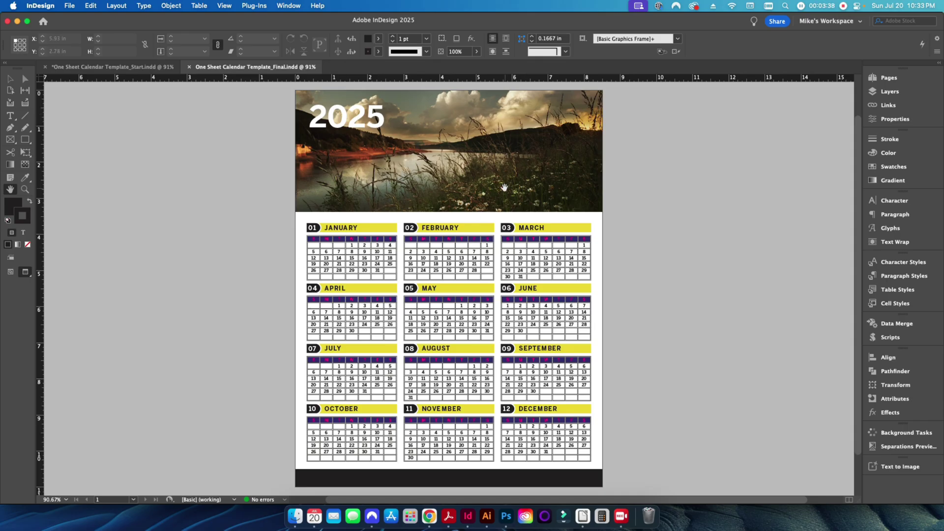
- Check the contents of the Calendar Area and Bottom Border layers by toggling each layer's visibility off and on
click(889, 92)
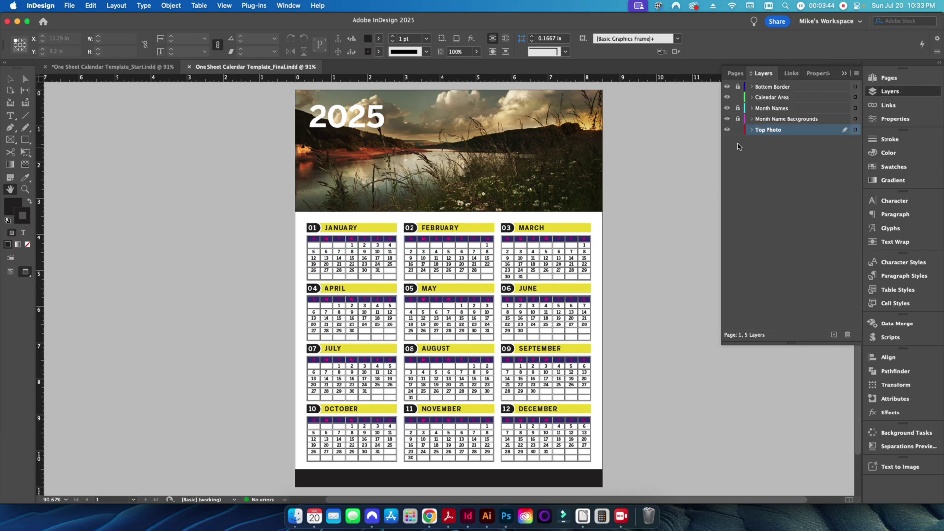
click(728, 98)
click(728, 98)
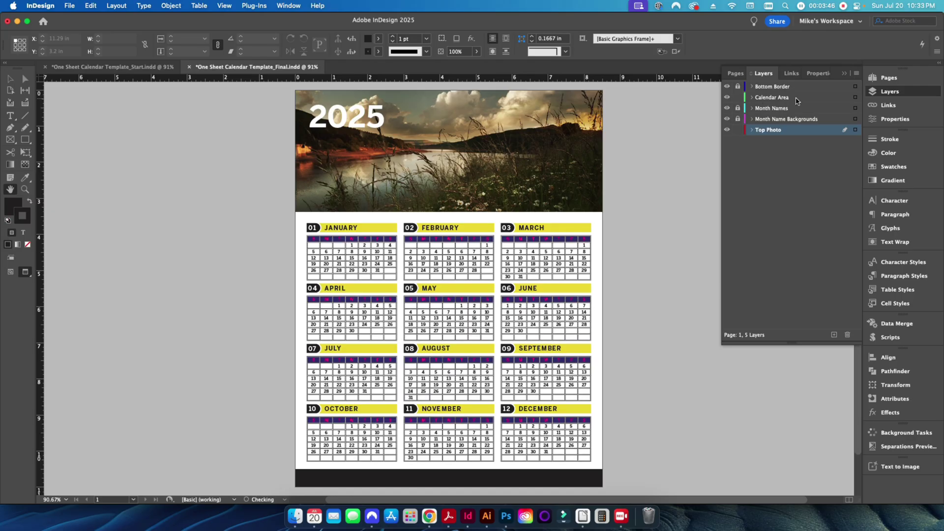
click(727, 86)
click(727, 86)
- Edit the Month Background Color swatch, setting its magenta to 100% to turn the month name bars red
click(893, 167)
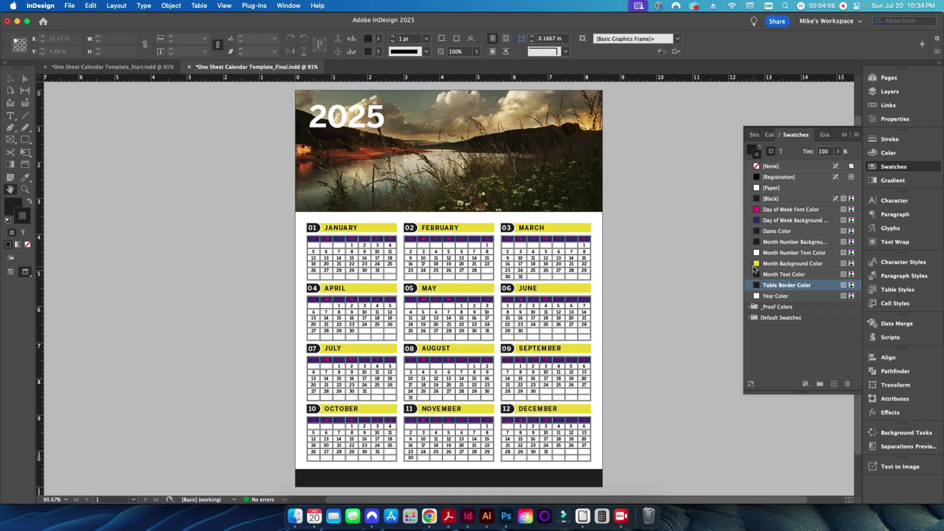
double_click(754, 266)
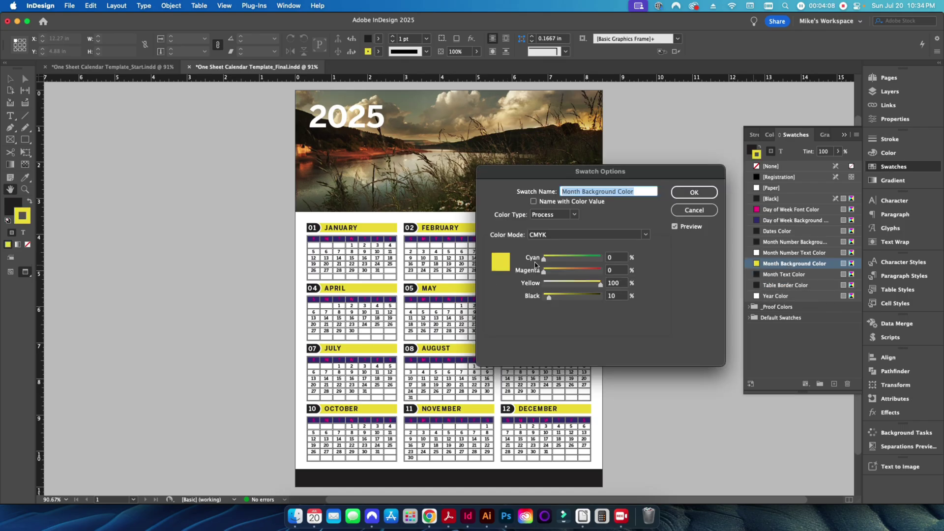
drag(544, 271, 569, 272)
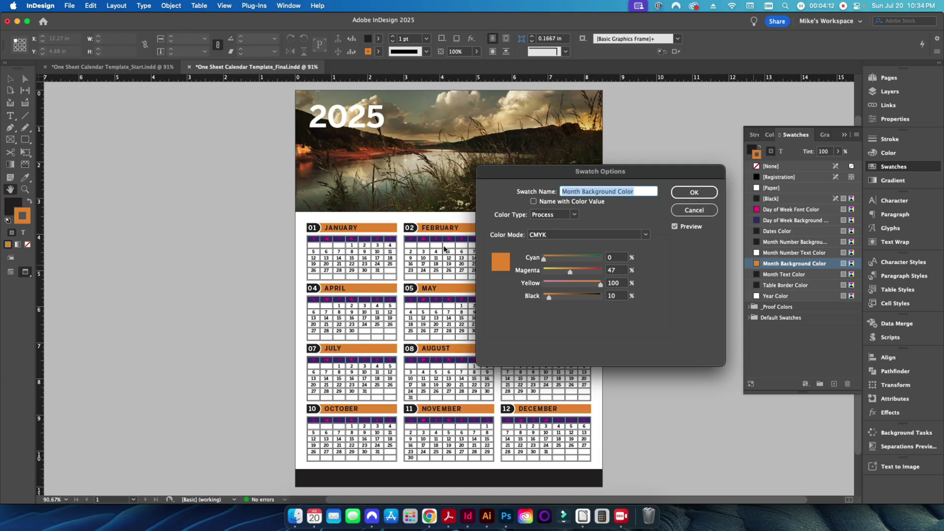
drag(570, 272, 600, 270)
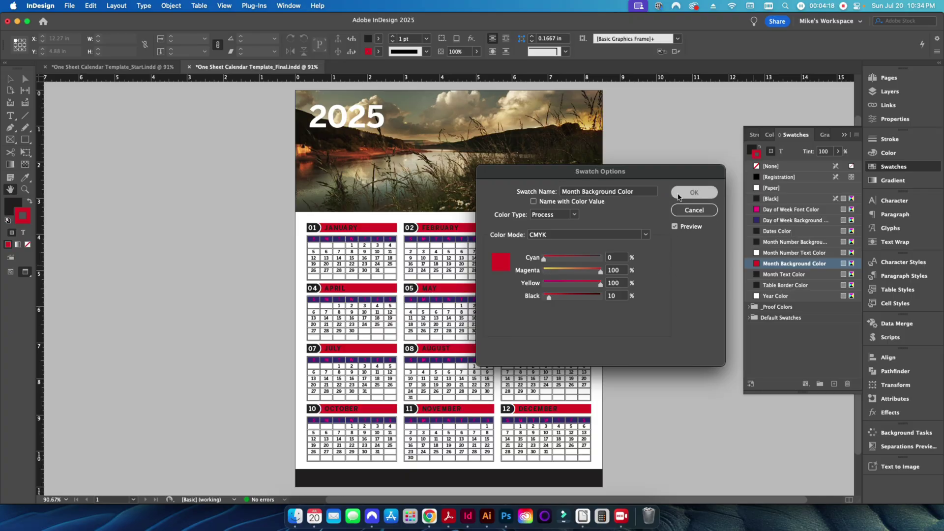
click(694, 192)
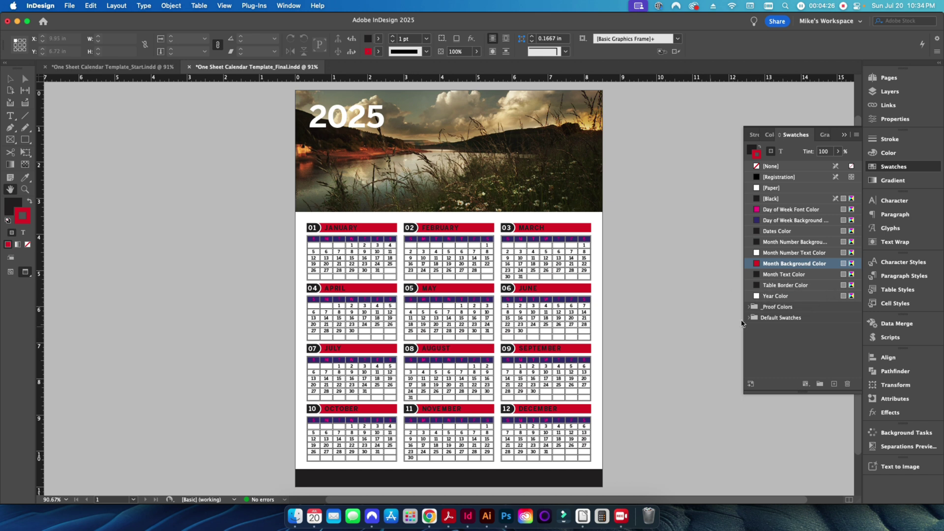
- Review the document's paragraph styles, table styles and cell styles
click(903, 276)
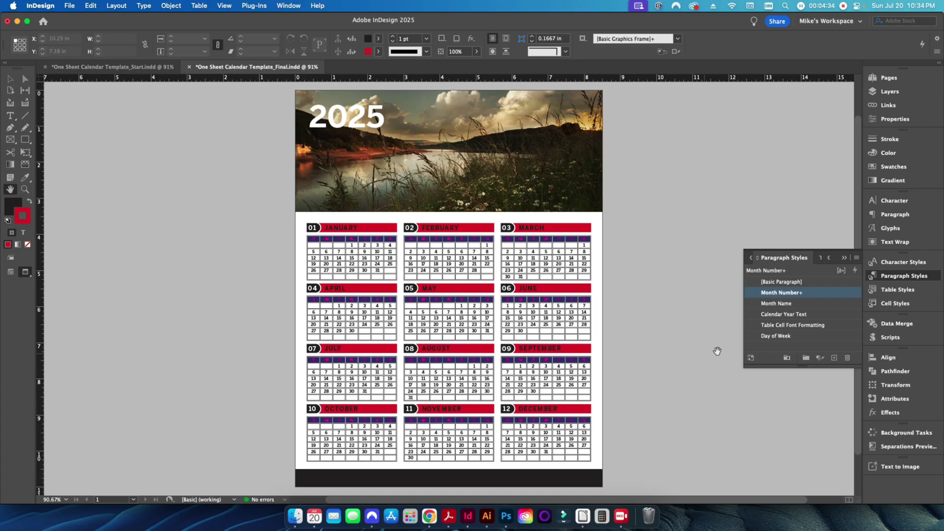
click(897, 289)
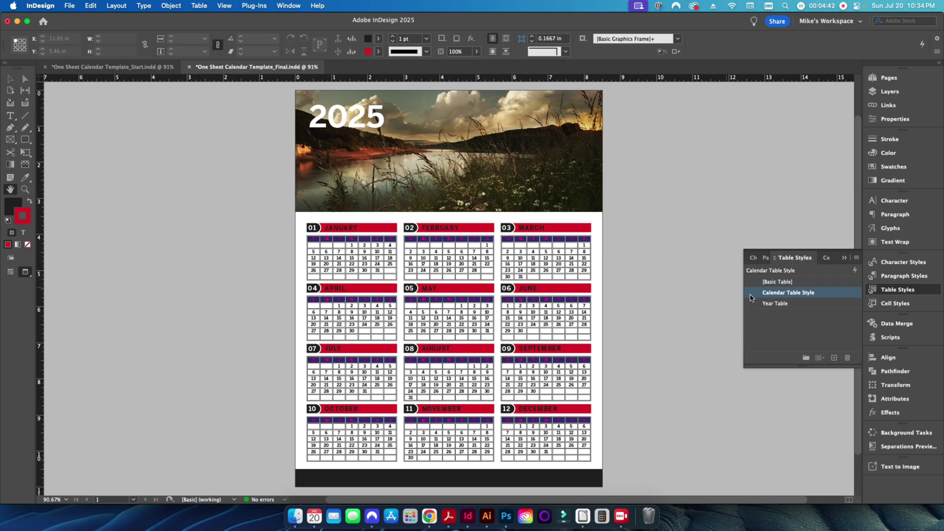
click(892, 304)
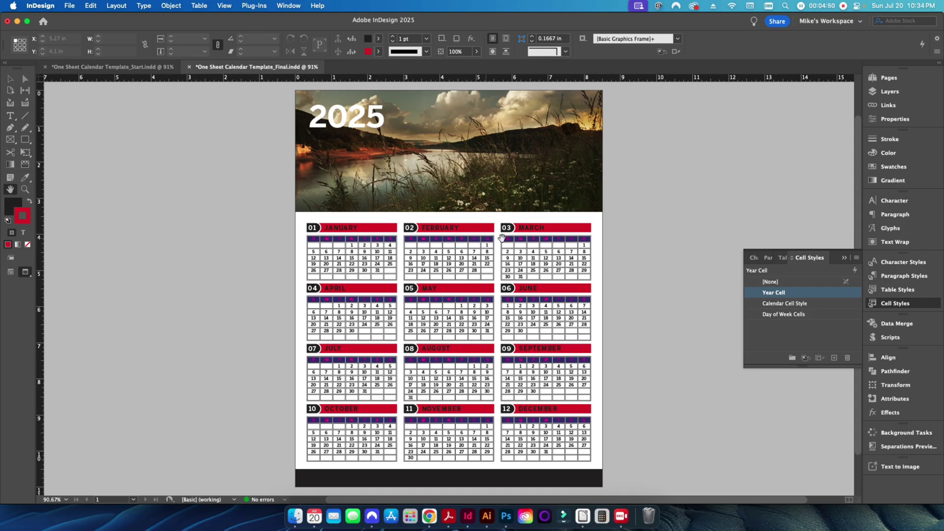
- Switch to One Sheet Calendar Template_Start.indd and make sure Create Links When Placing Text and Spreadsheet Files is enabled in the File Handling preferences
click(844, 257)
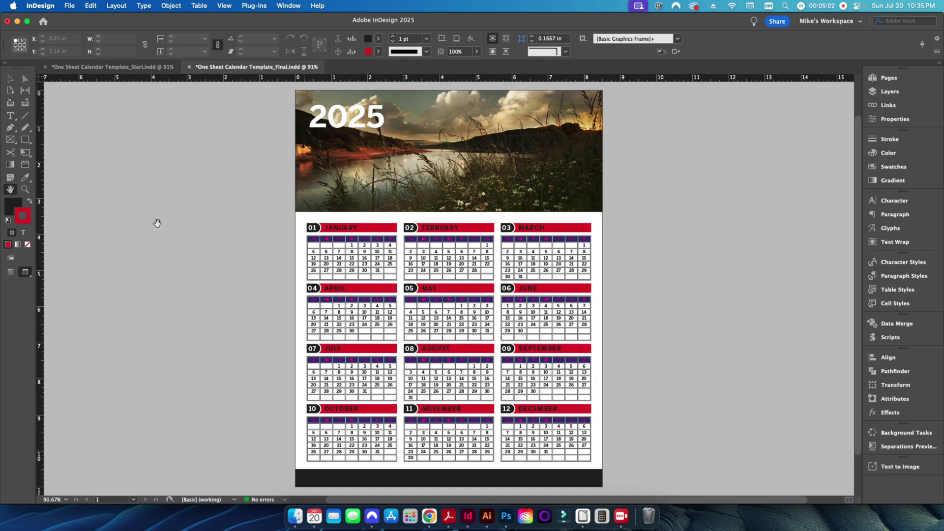
click(124, 71)
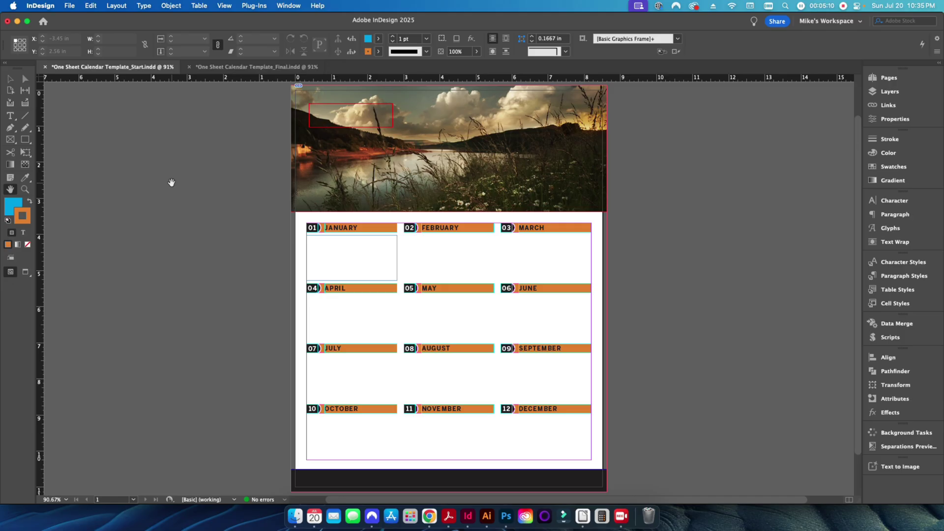
click(10, 79)
click(41, 7)
mouse_move(47, 31)
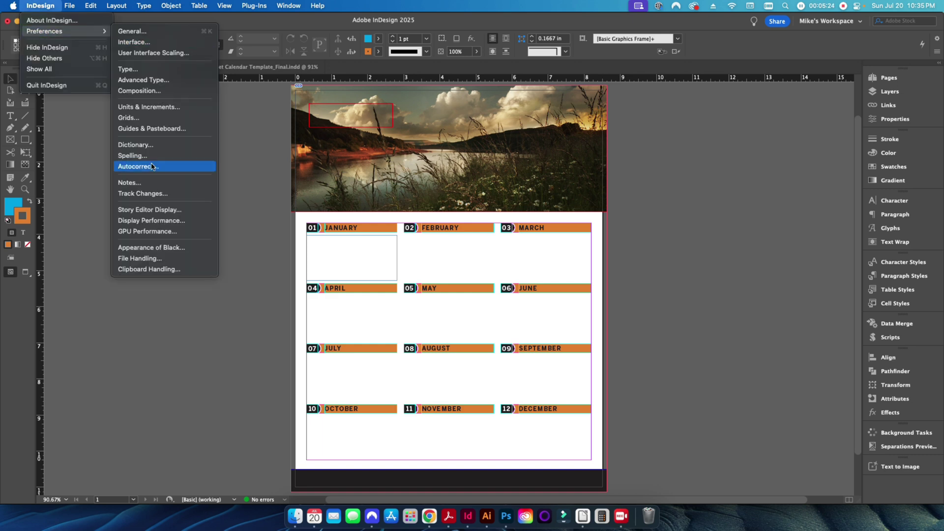
click(131, 264)
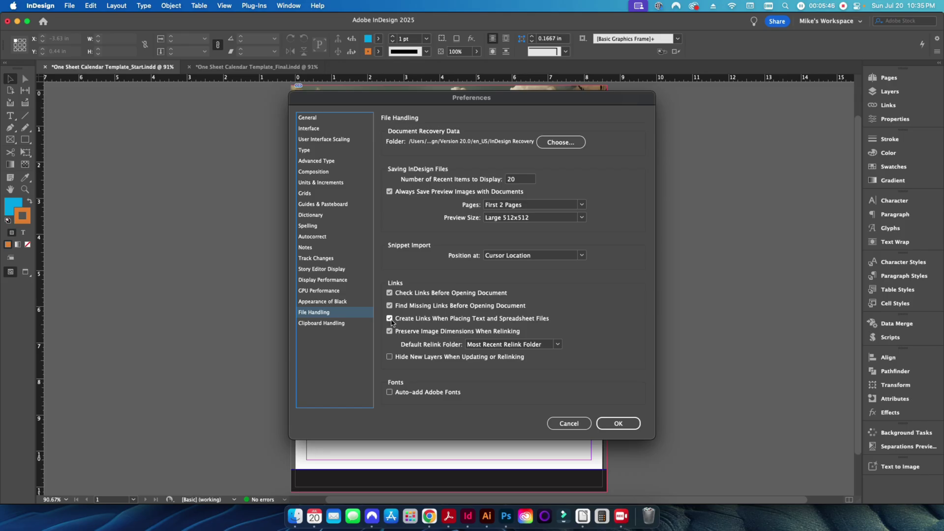
click(615, 424)
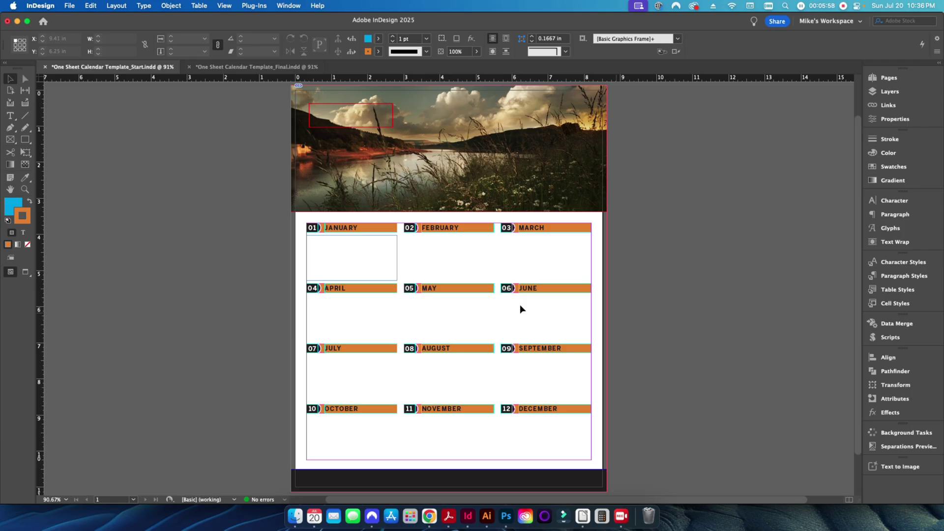
- Start placing Yearly Calendar.xlsx into the empty January frame, importing the Calendar sheet as an unformatted table with Calendar Table Style
drag(326, 256, 350, 261)
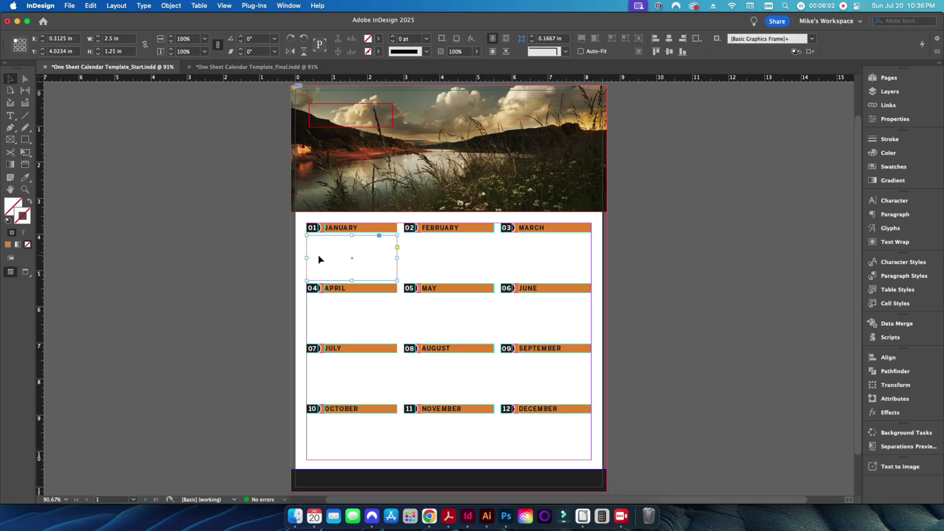
click(72, 7)
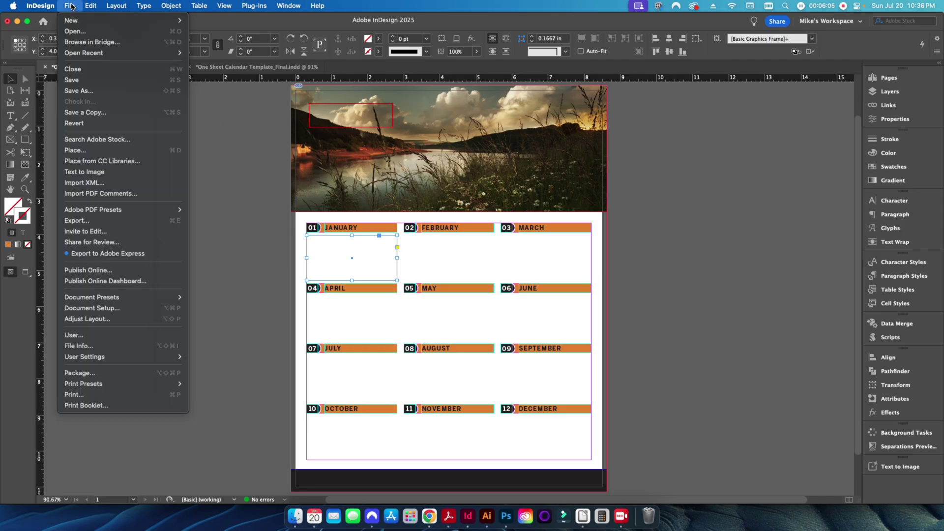
click(75, 148)
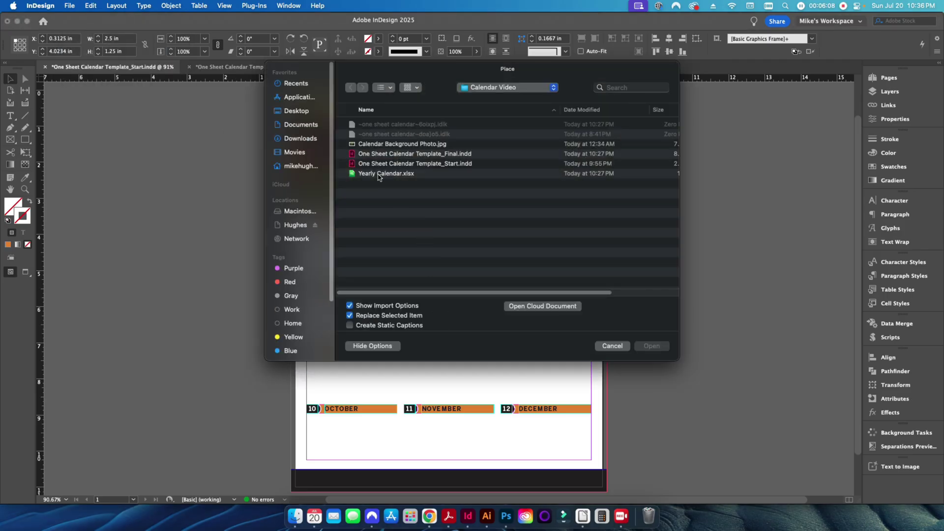
click(379, 174)
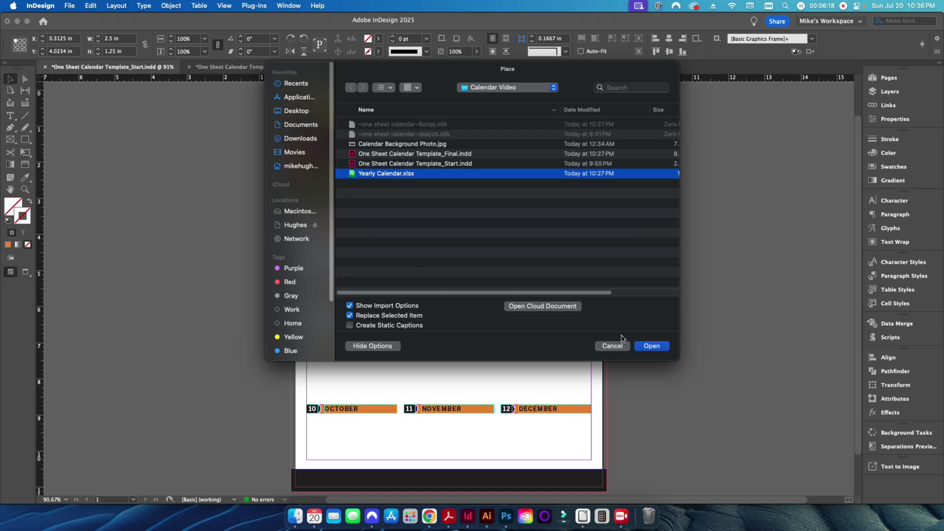
click(647, 346)
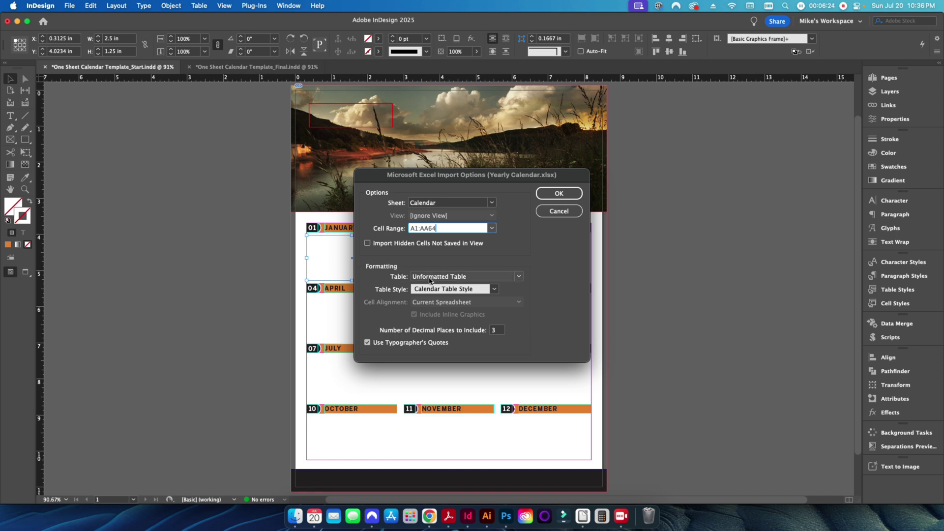
click(453, 291)
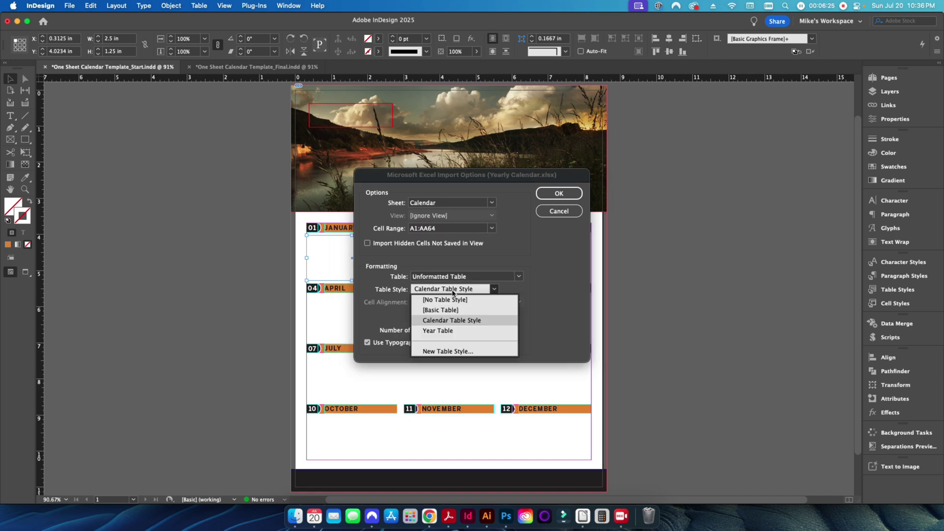
click(461, 322)
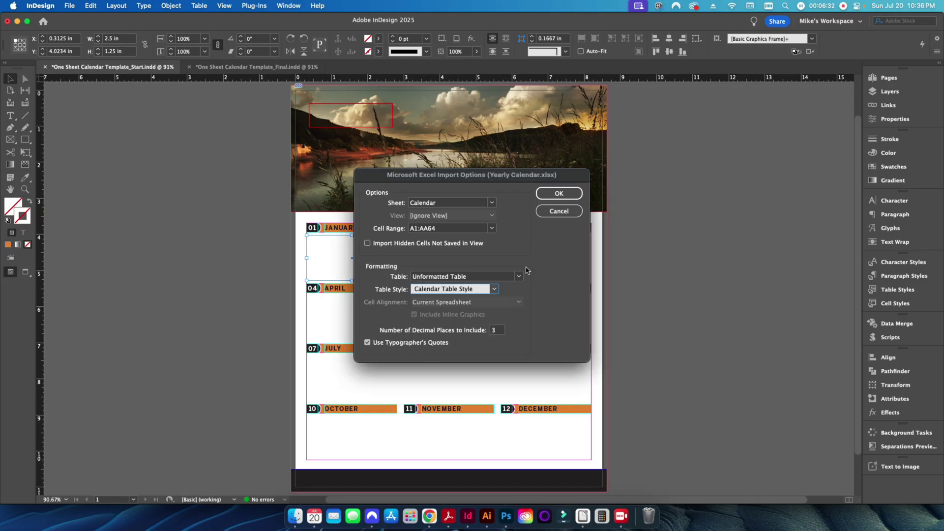
- Look up January's cells in the LibreOffice spreadsheet, set the import cell range to C9:I15 and complete the import in InDesign
triple_click(444, 232)
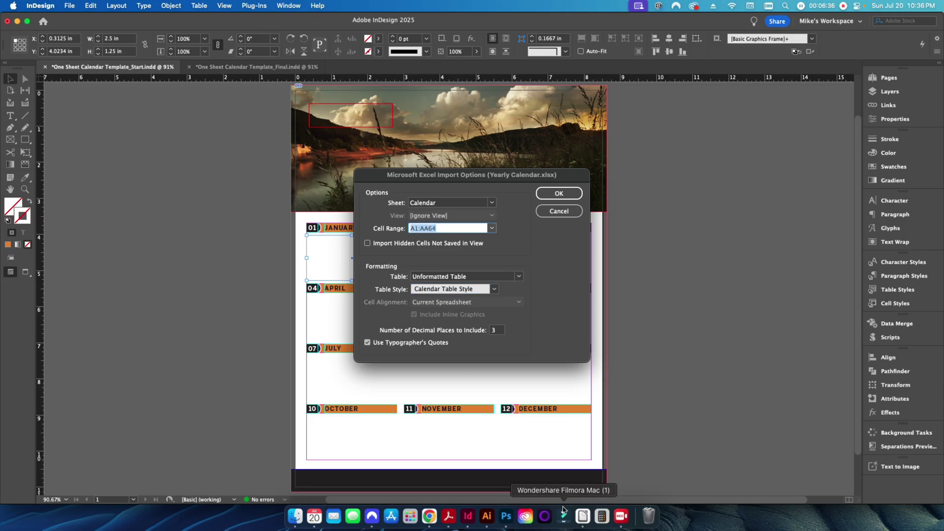
click(581, 517)
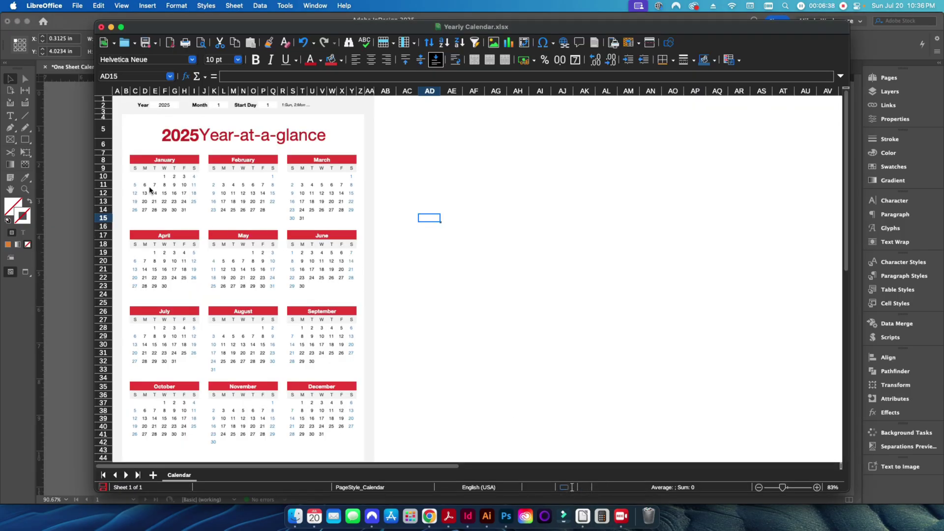
drag(135, 169, 189, 220)
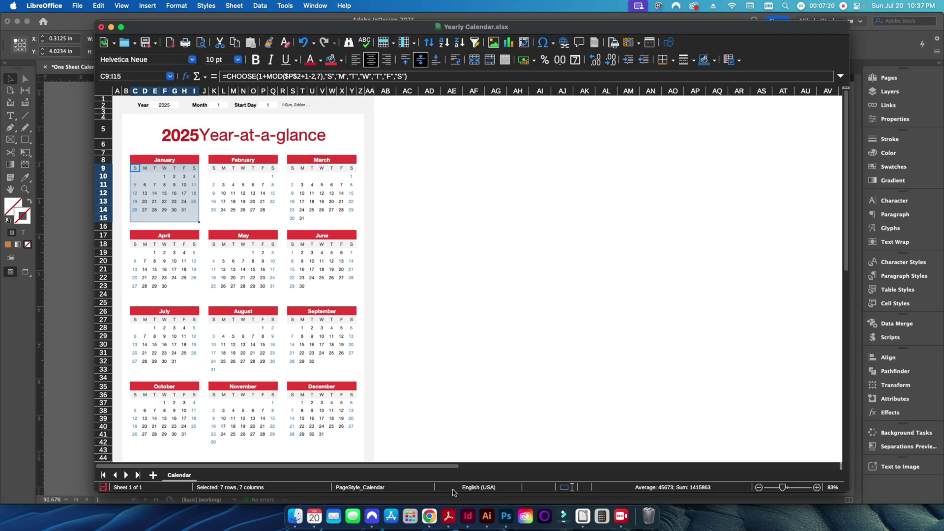
click(467, 516)
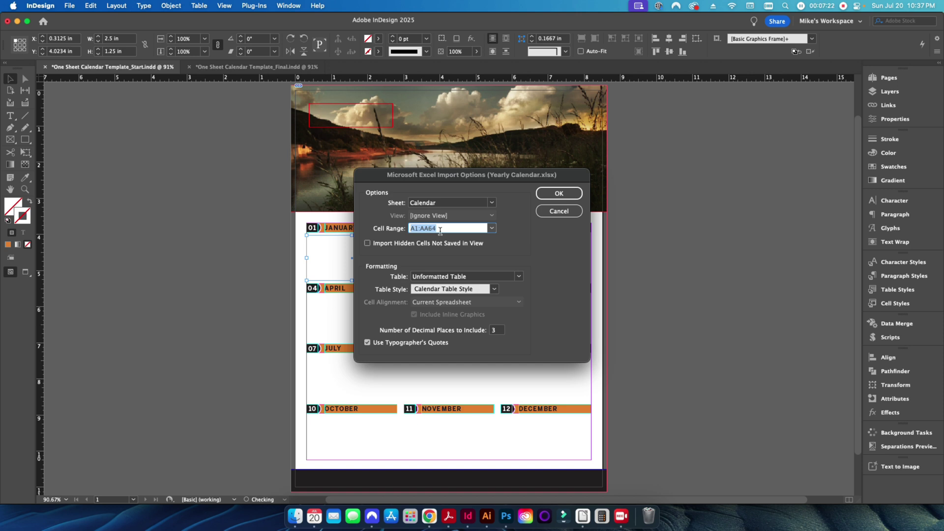
text(C9:I15)
click(545, 196)
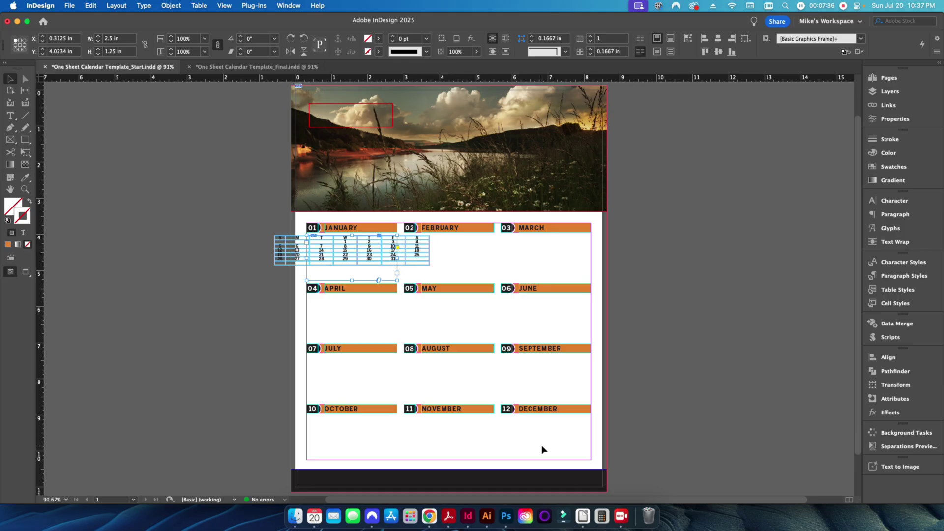
- Left-align the imported January table and resize it to fit the width and height of its frame
click(583, 516)
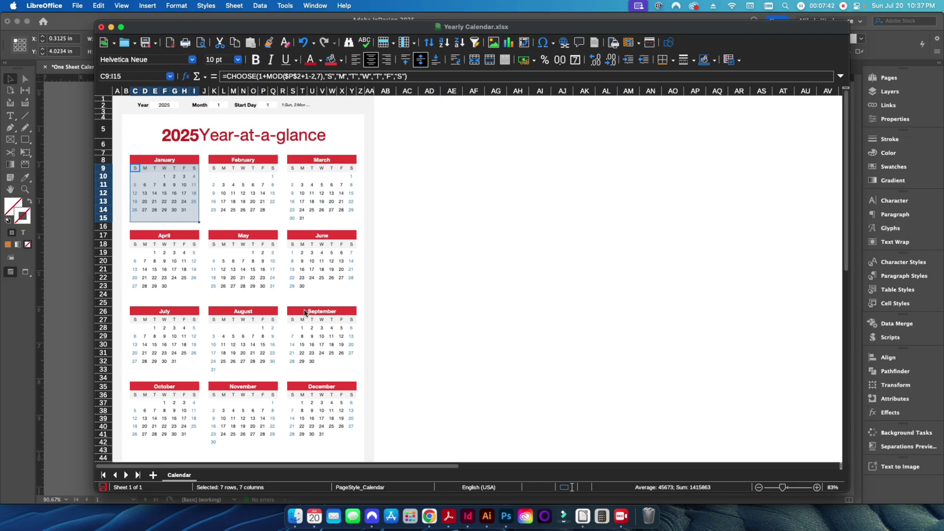
click(468, 517)
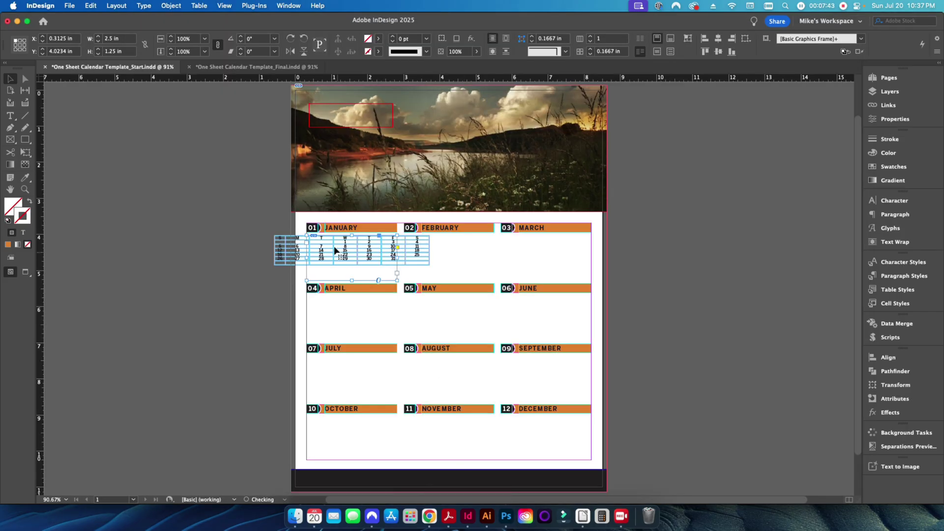
double_click(324, 269)
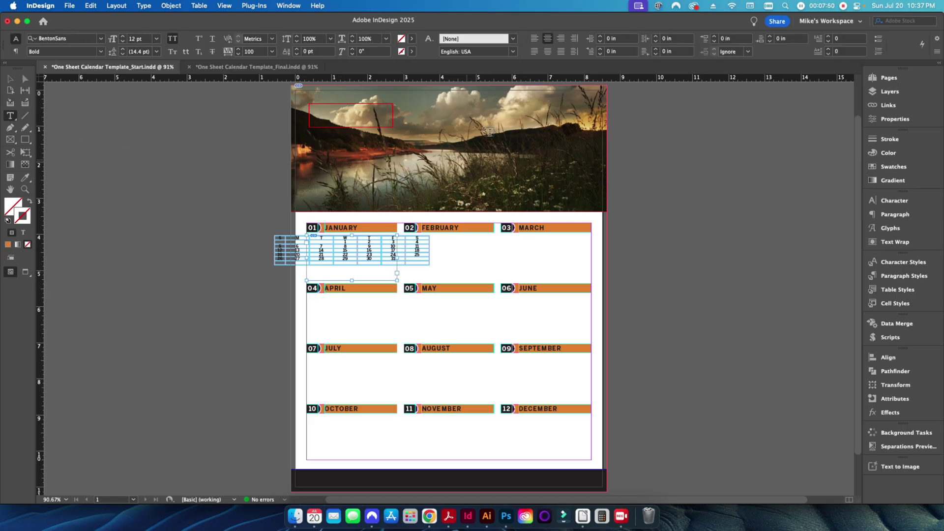
click(535, 38)
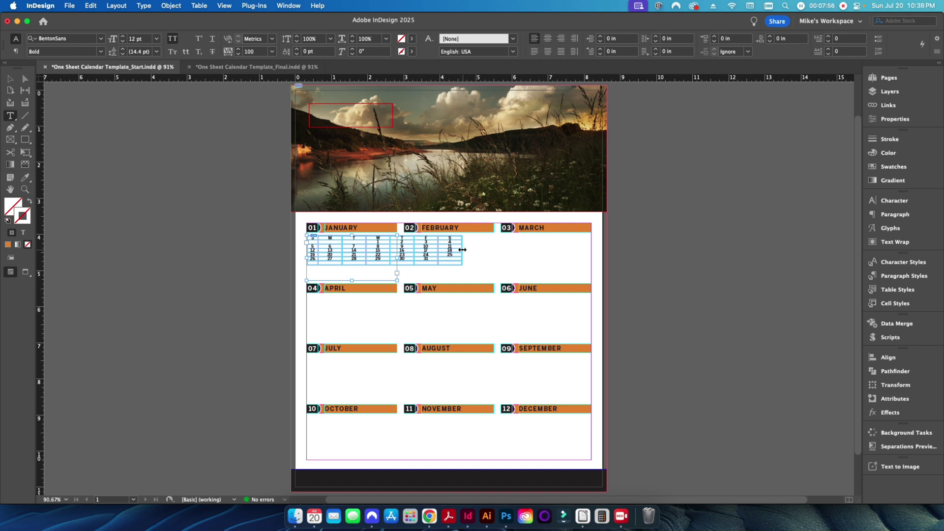
drag(462, 250, 373, 280)
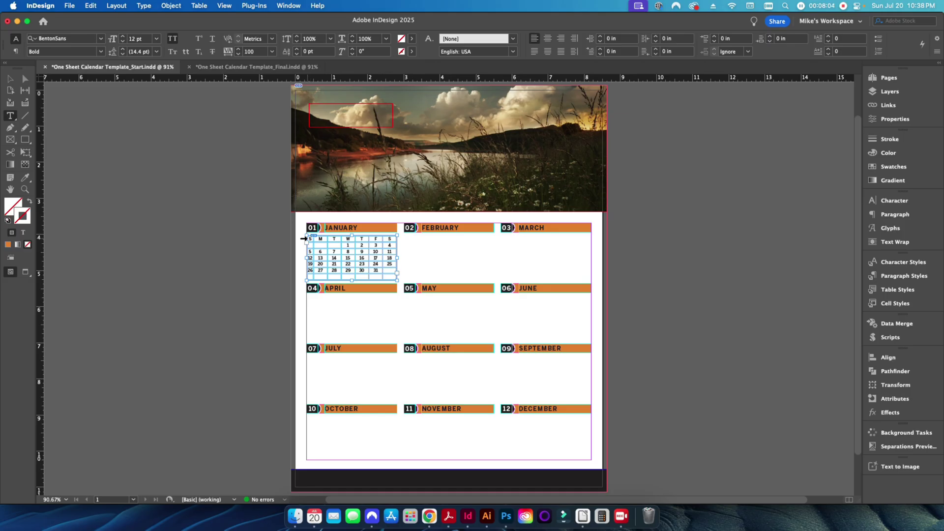
- Distribute the January table's columns evenly and apply the Day of Week Cells cell style to its weekday row
click(303, 240)
right_click(328, 241)
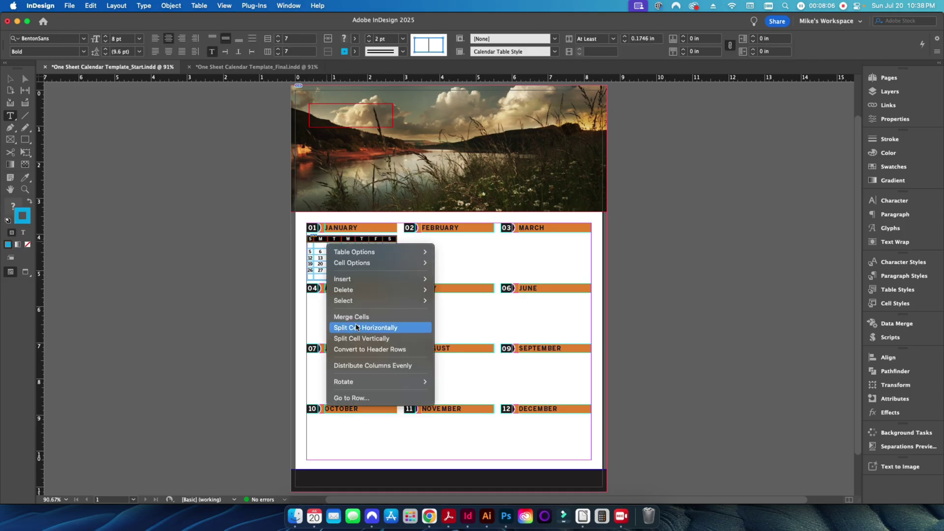
click(358, 364)
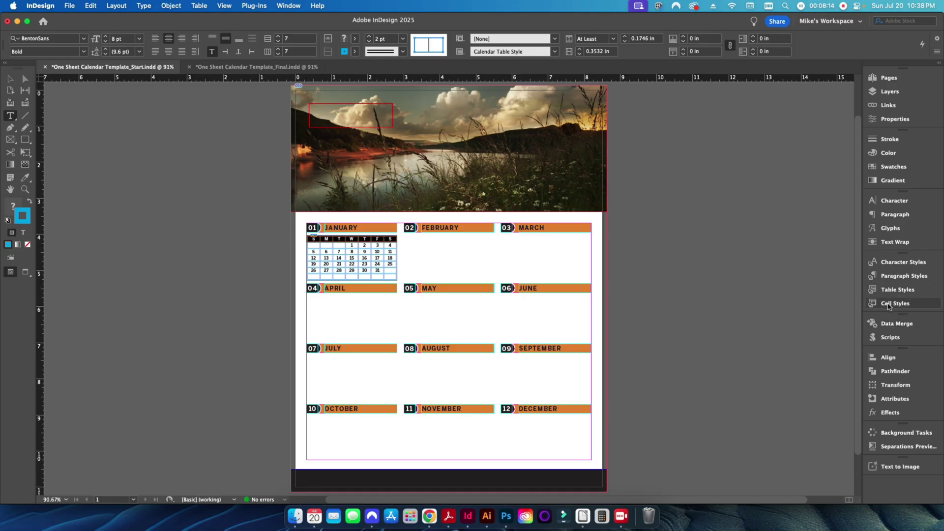
click(890, 304)
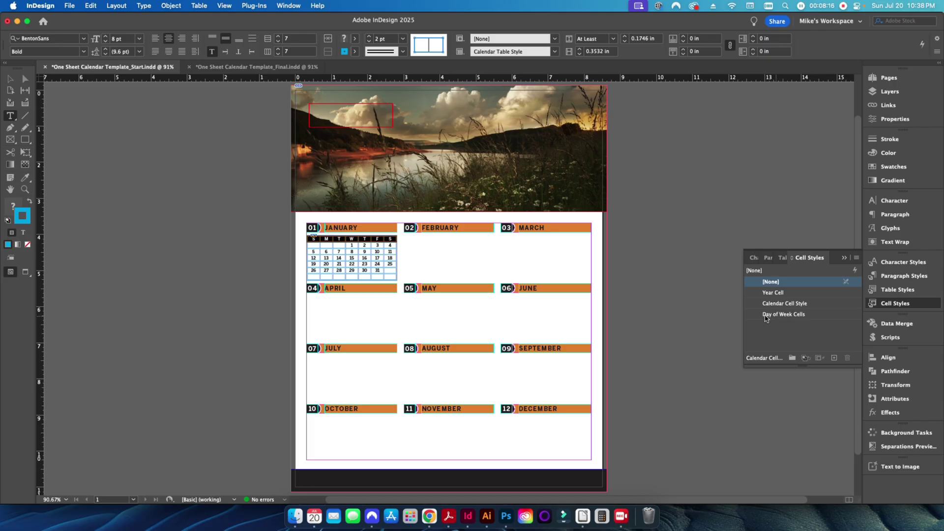
click(784, 315)
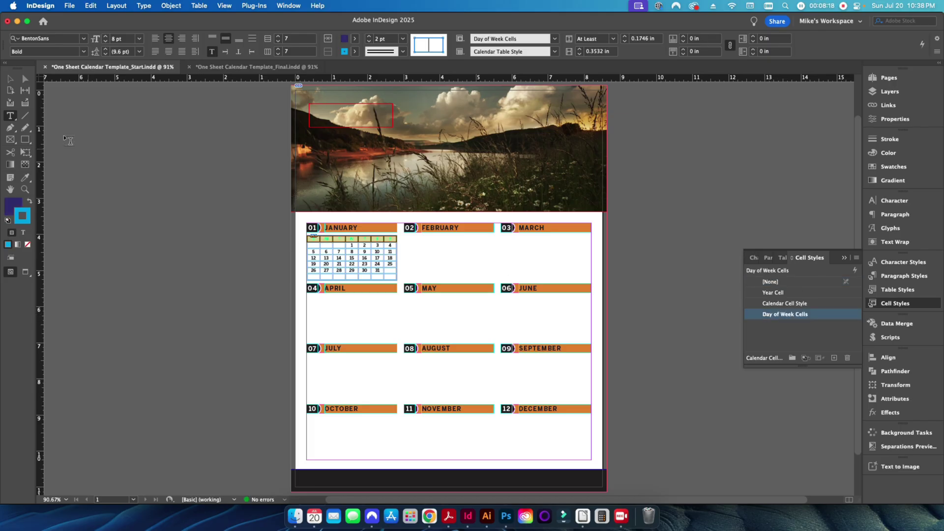
- Preview the formatted January calendar, compare it with One Sheet Calendar Template_Final.indd and return to the Start document's Normal view
key(Escape)
key(w)
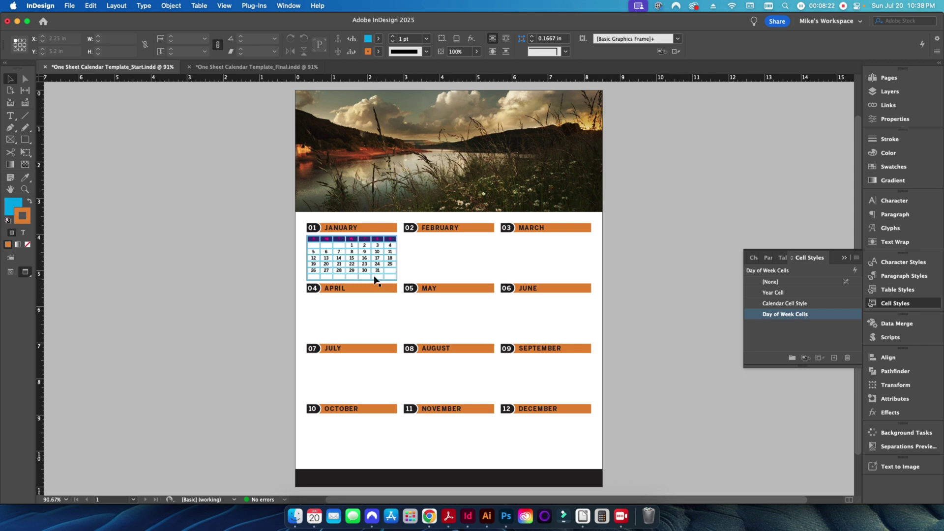
key(super+grave)
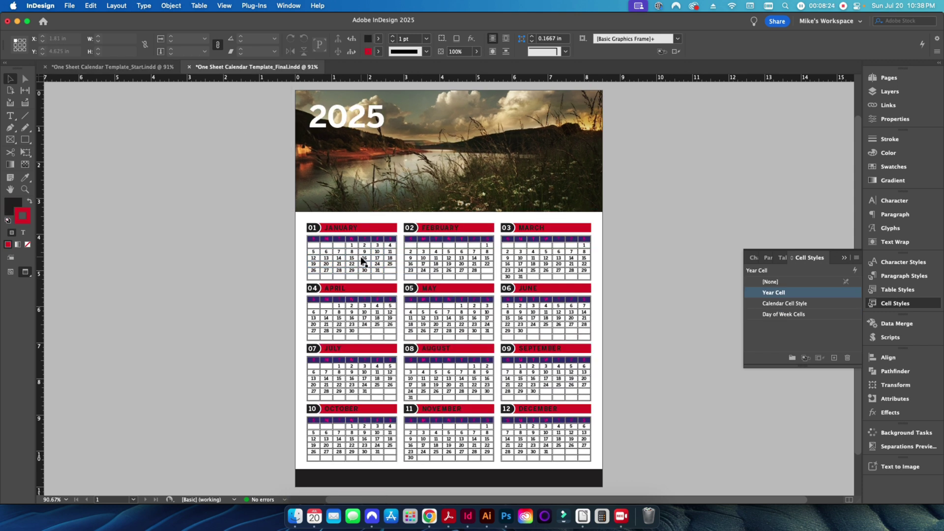
key(super+grave)
key(w)
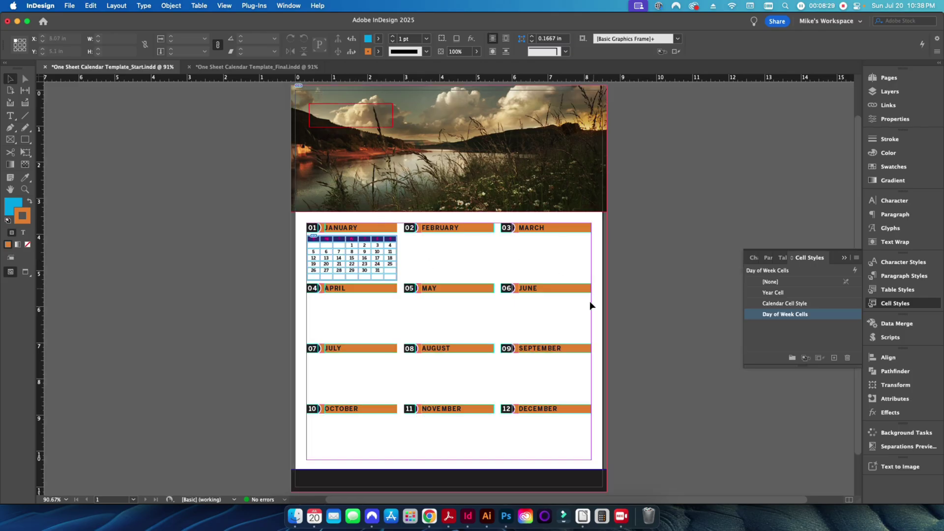
- Duplicate the January calendar frame under the FEBRUARY heading and start placing Yearly Calendar.xlsx into the copy
click(375, 267)
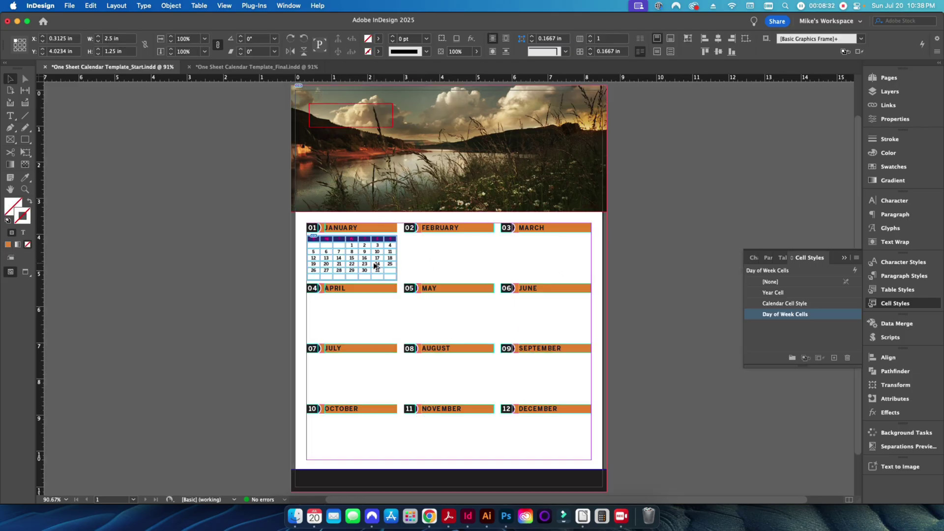
drag(375, 266, 475, 268)
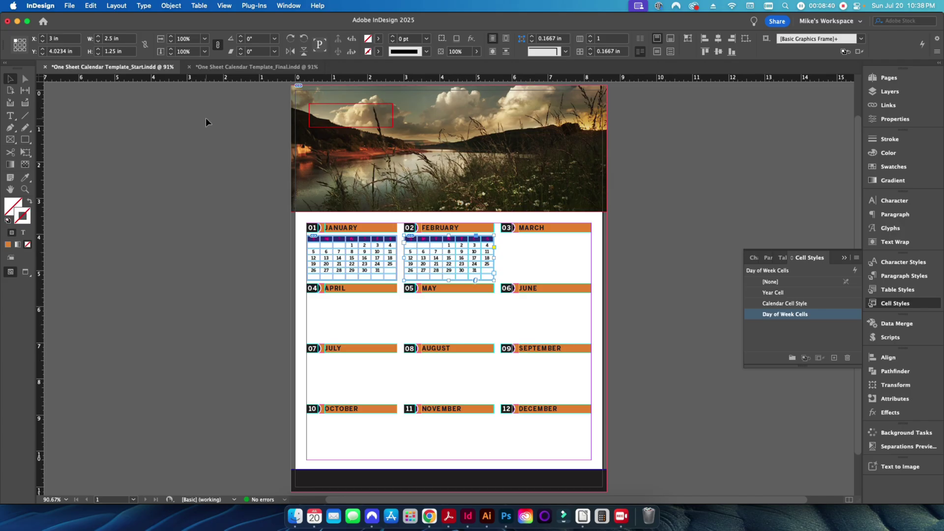
click(70, 7)
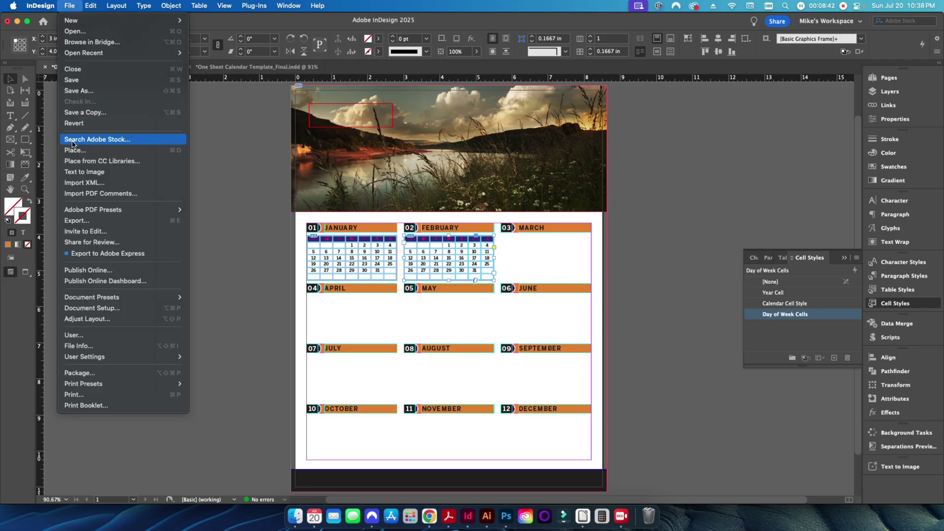
click(148, 150)
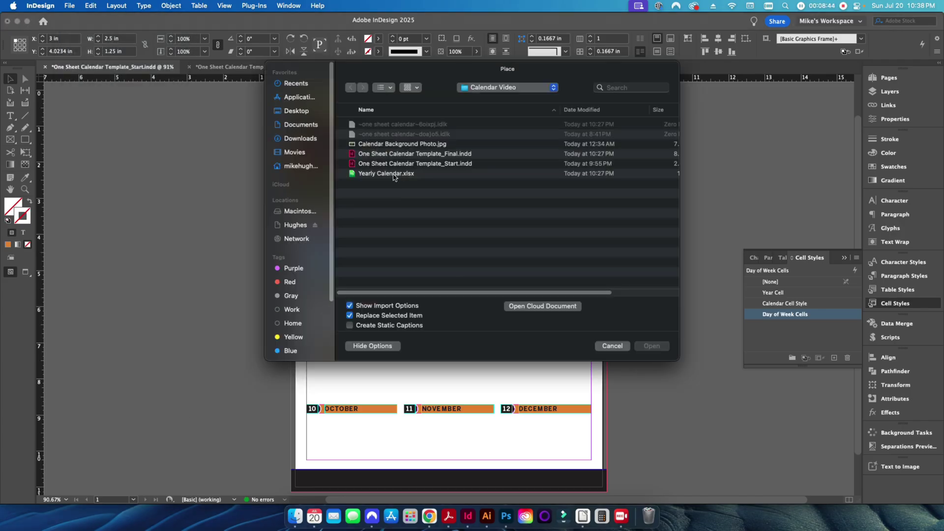
double_click(394, 177)
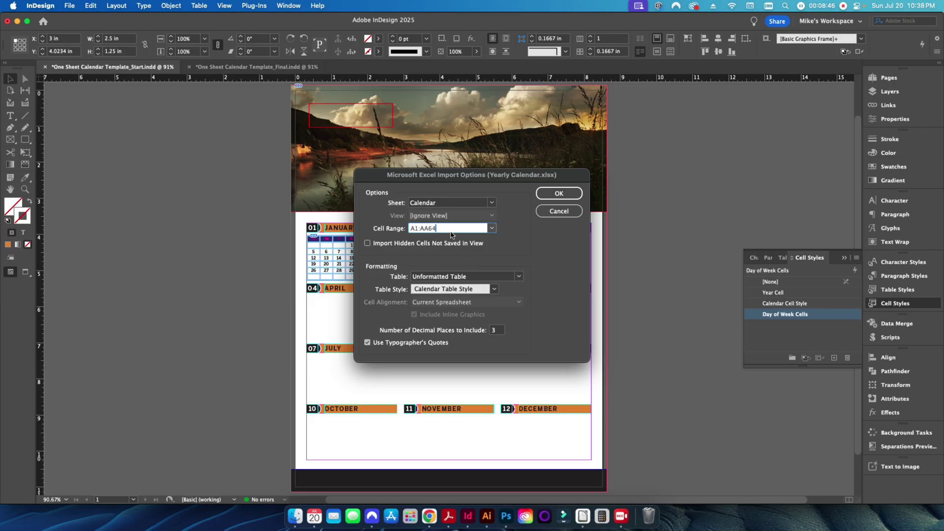
- Look up February's cell range in the LibreOffice spreadsheet and import K9:Q15 of Yearly Calendar.xlsx into the duplicated frame in InDesign
click(564, 516)
drag(214, 168, 273, 220)
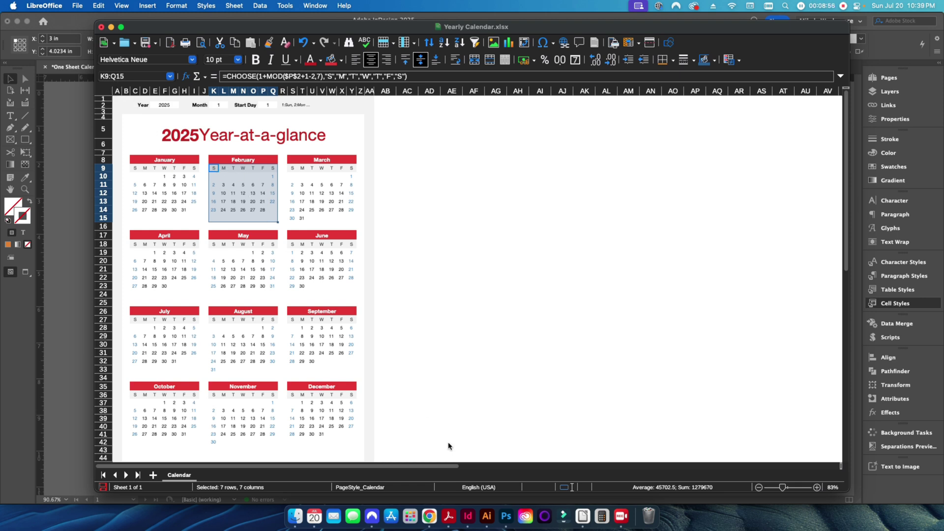
click(467, 517)
text(K9:Q15)
click(559, 193)
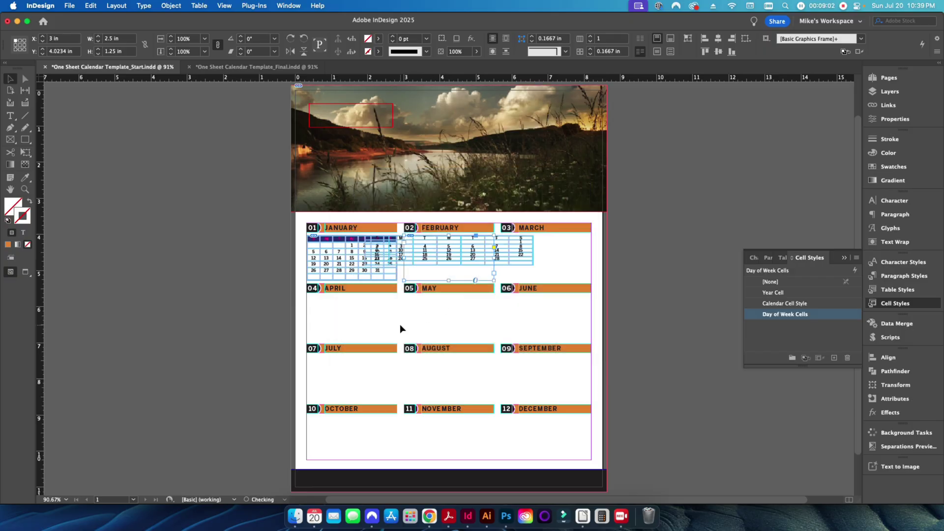
- Fit the February table evenly within its frame and apply the Day of Week Cells style to its weekday row
double_click(434, 268)
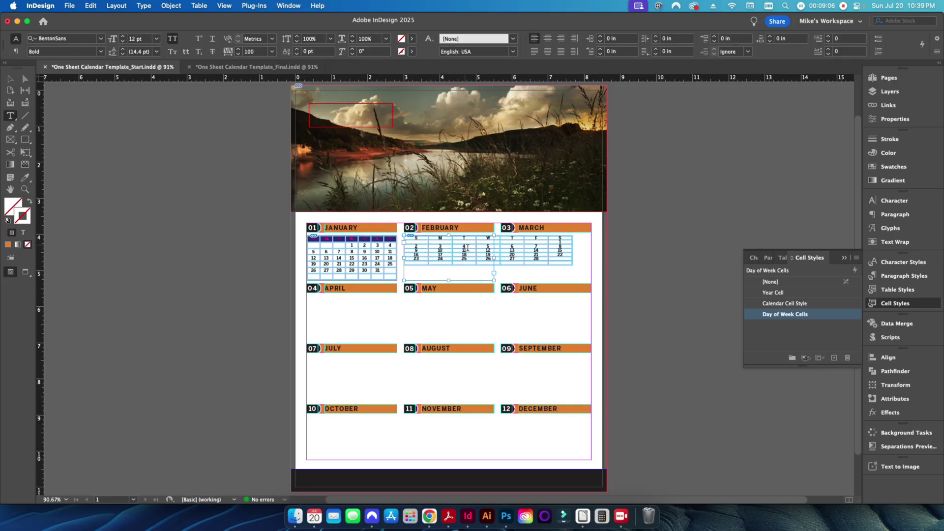
drag(572, 250, 454, 275)
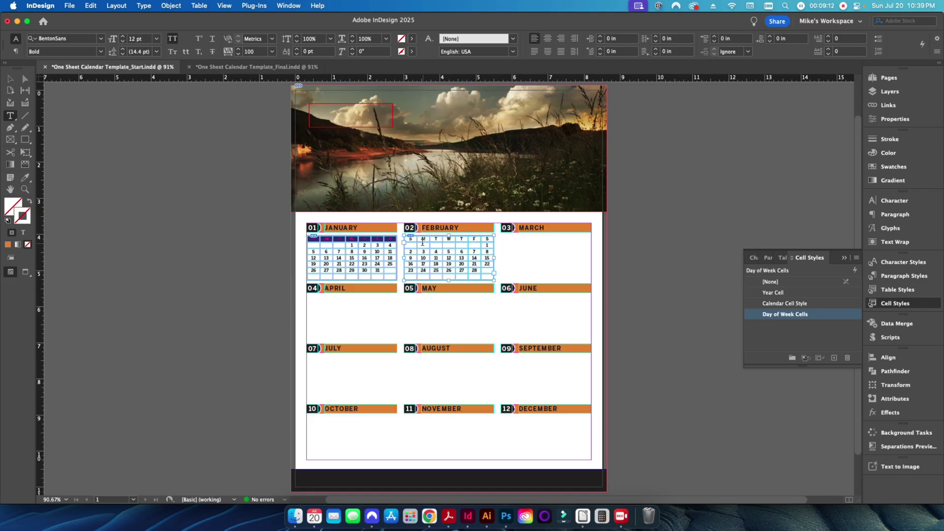
click(402, 238)
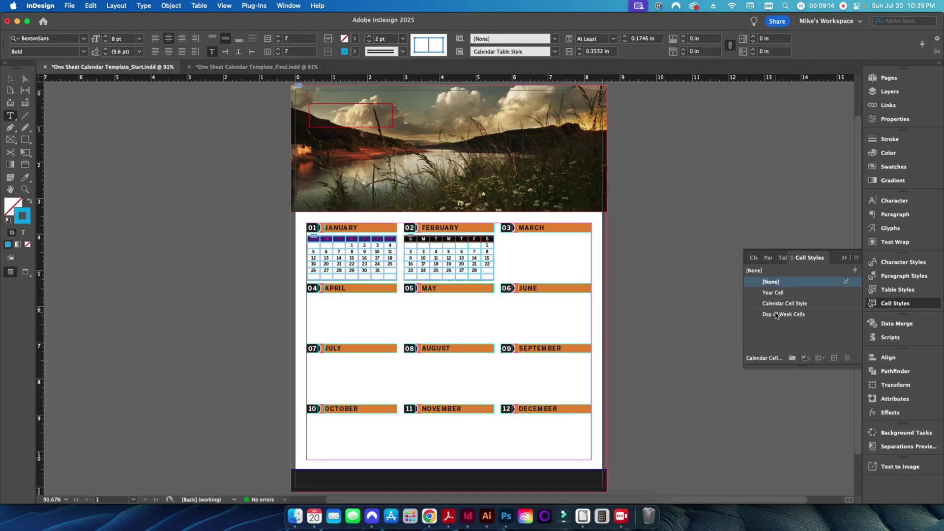
click(776, 315)
key(Escape)
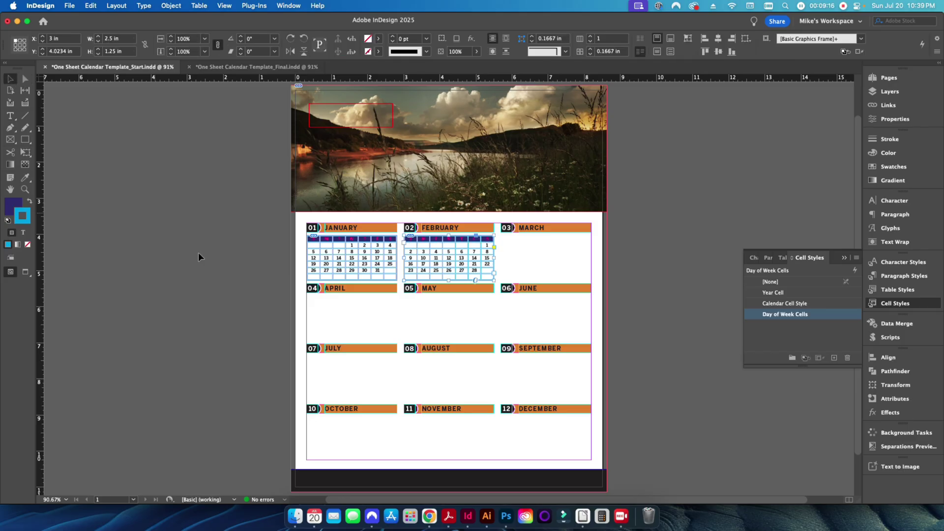
click(199, 257)
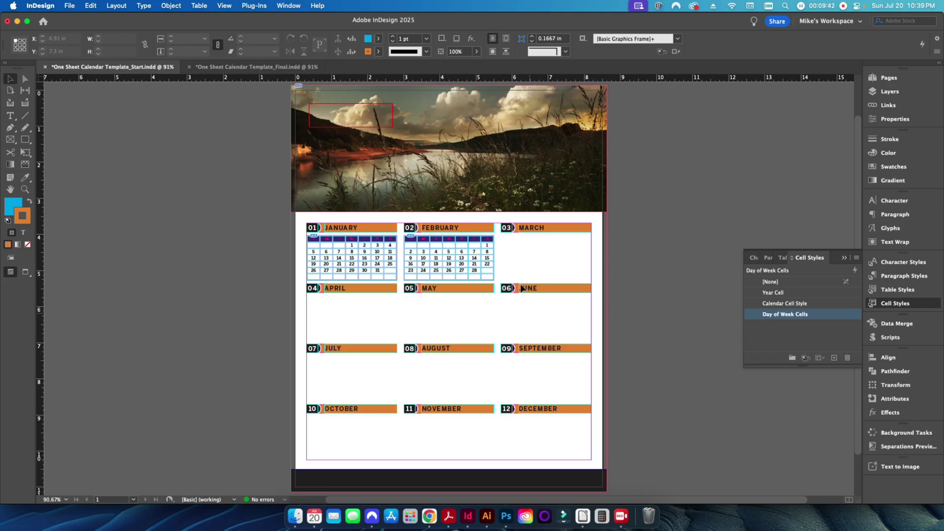
- Switch to the LibreOffice spreadsheet, select the March block S9:Y15 to read its cell range, and return to InDesign
click(583, 516)
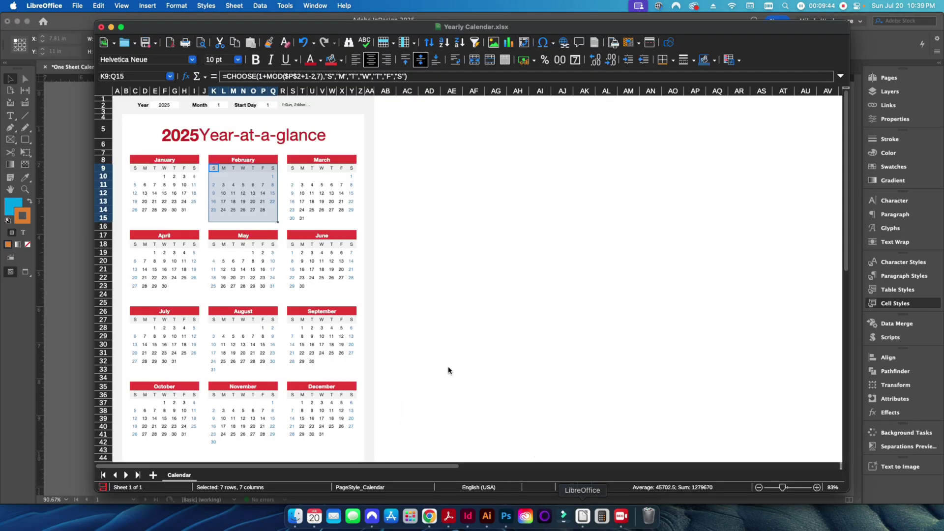
drag(293, 170, 352, 221)
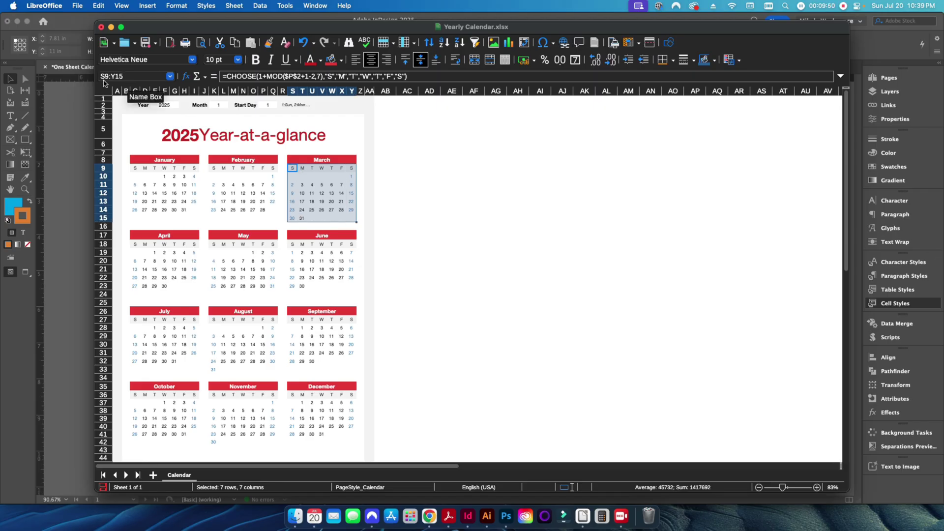
click(468, 516)
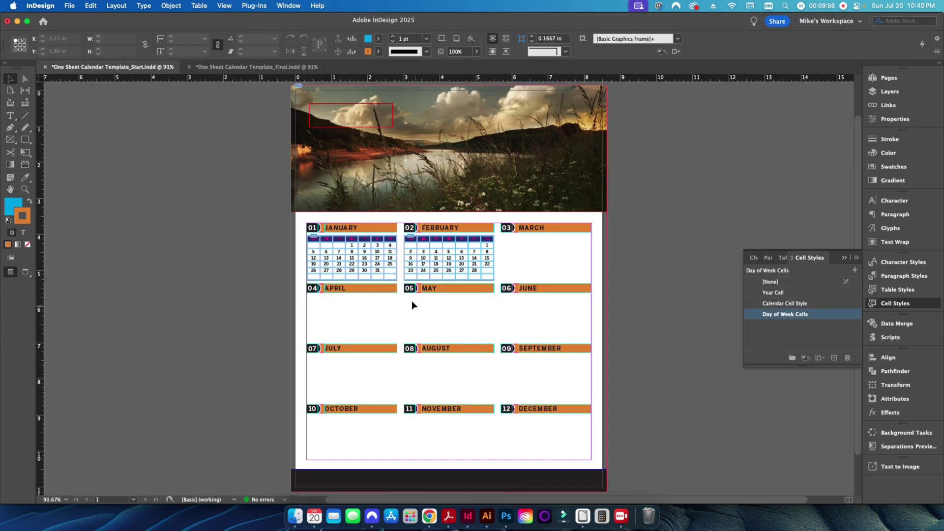
- Compare the dates in One Sheet Calendar Template_Final.indd with the 2025 year view in the Calendar app, and return to InDesign
click(255, 67)
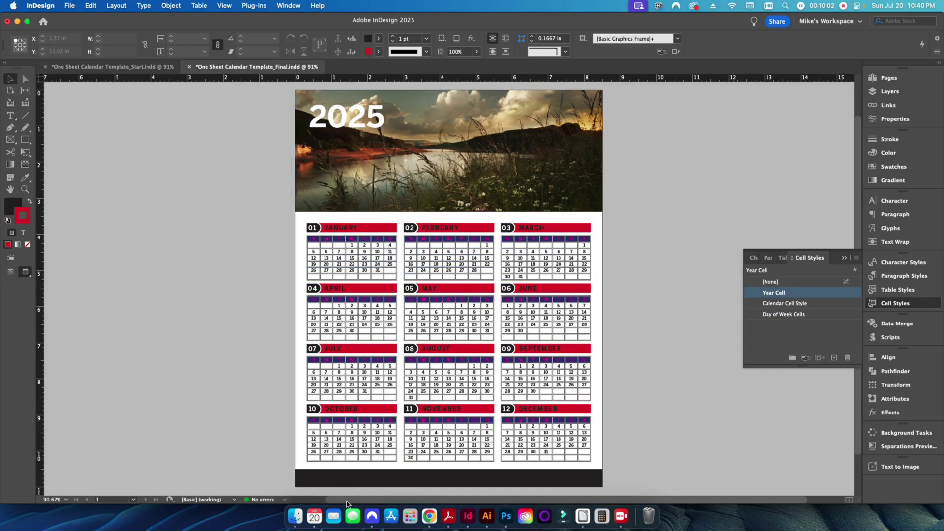
click(314, 517)
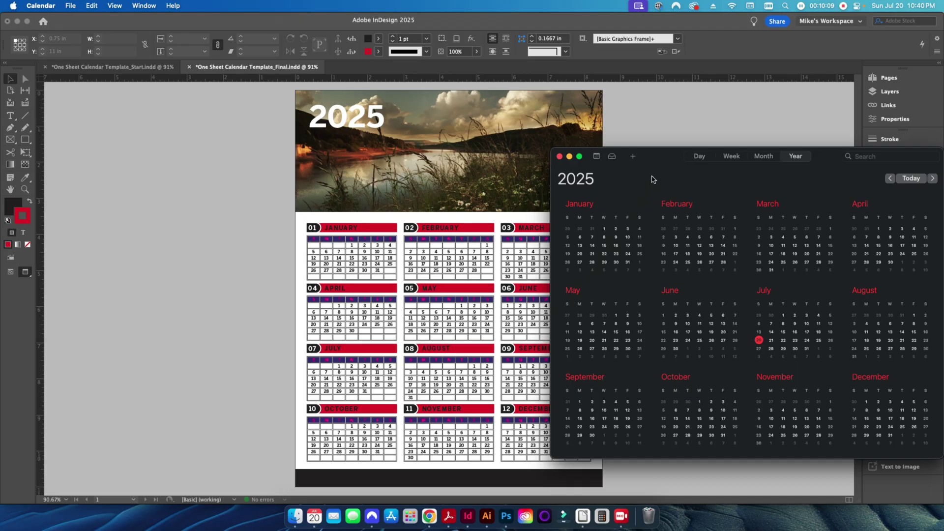
drag(670, 157, 645, 151)
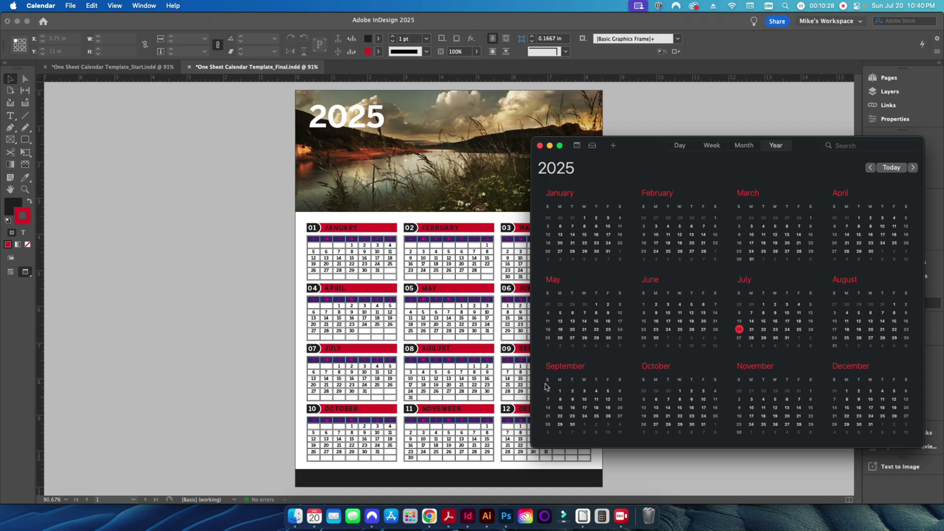
click(274, 239)
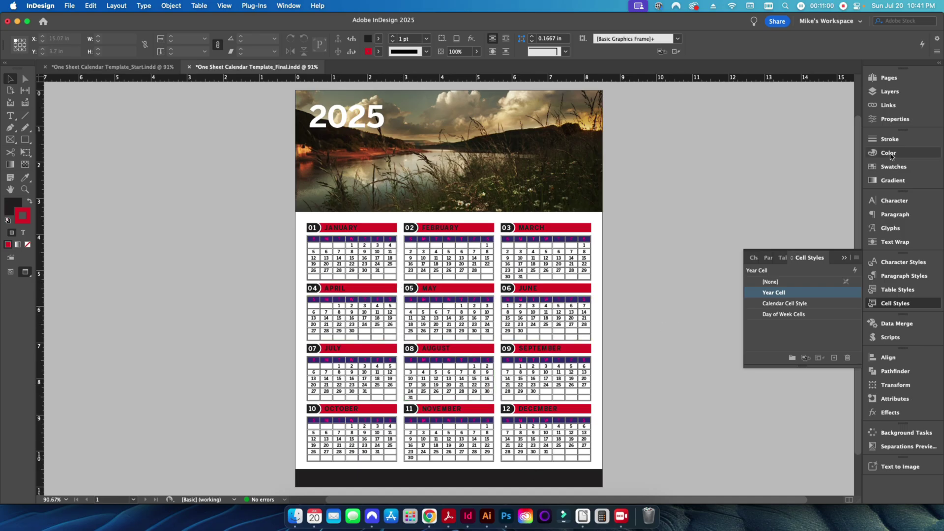
- Show the final document's links, and in LibreOffice set the year in Yearly Calendar.xlsx to 2026 and save the file
click(883, 105)
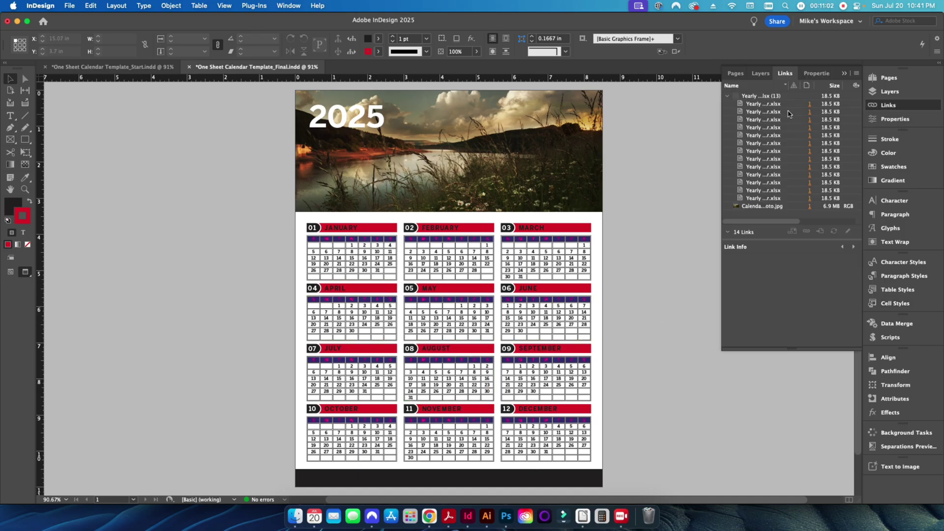
click(583, 516)
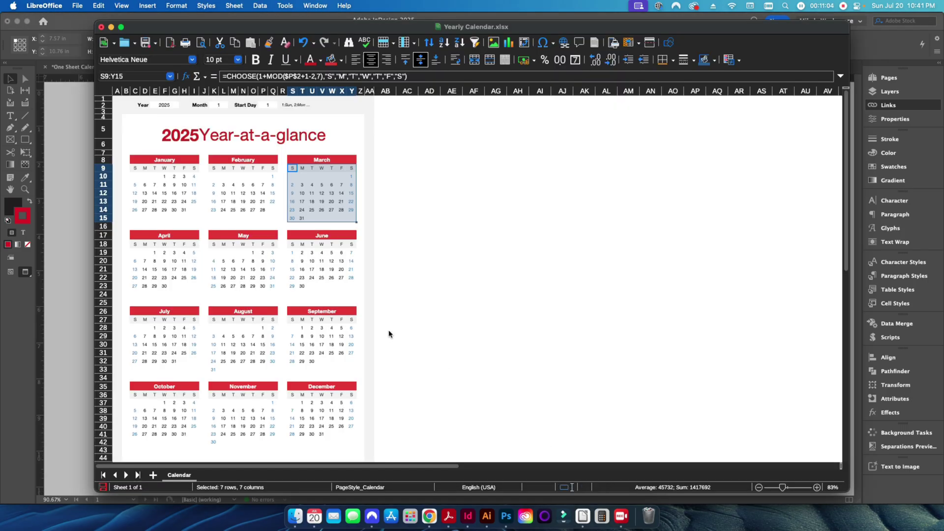
click(414, 201)
click(172, 105)
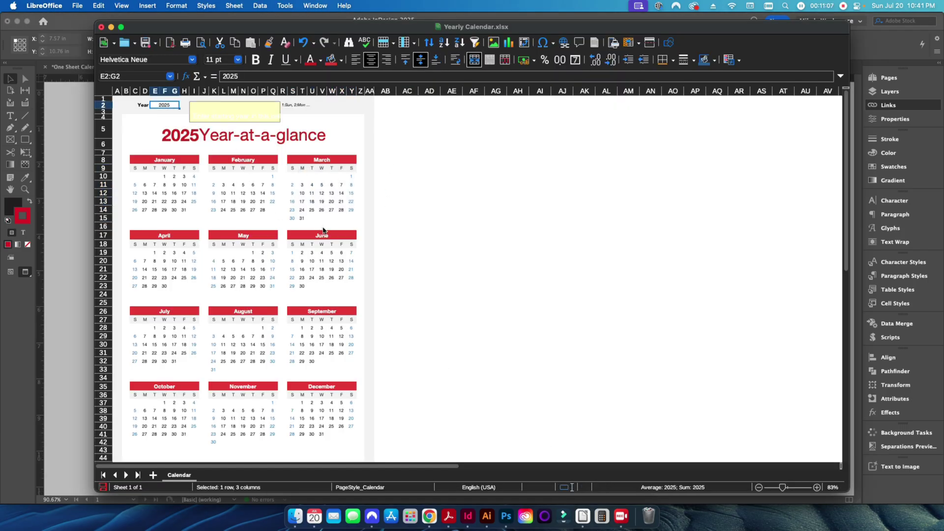
text(2026)
key(Return)
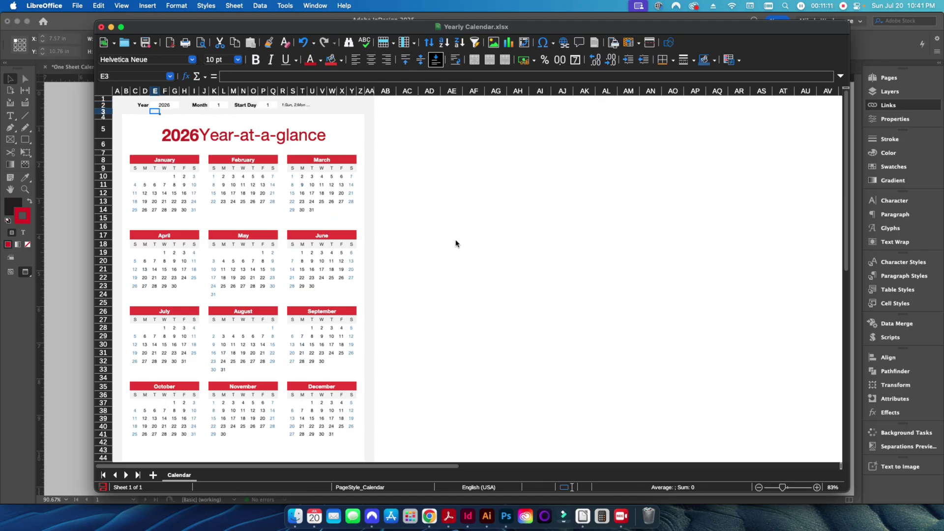
- Return to InDesign and update all the modified Yearly Calendar.xlsx links in the final document
click(468, 517)
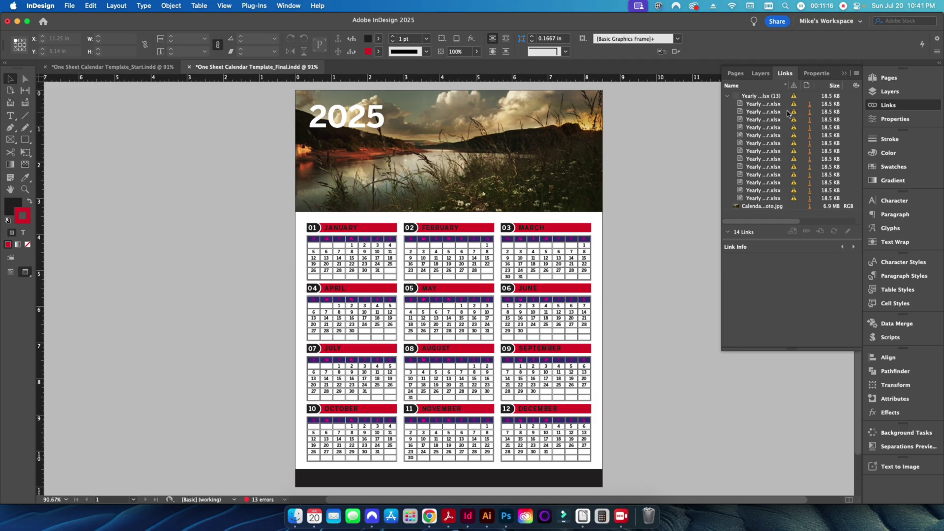
click(770, 96)
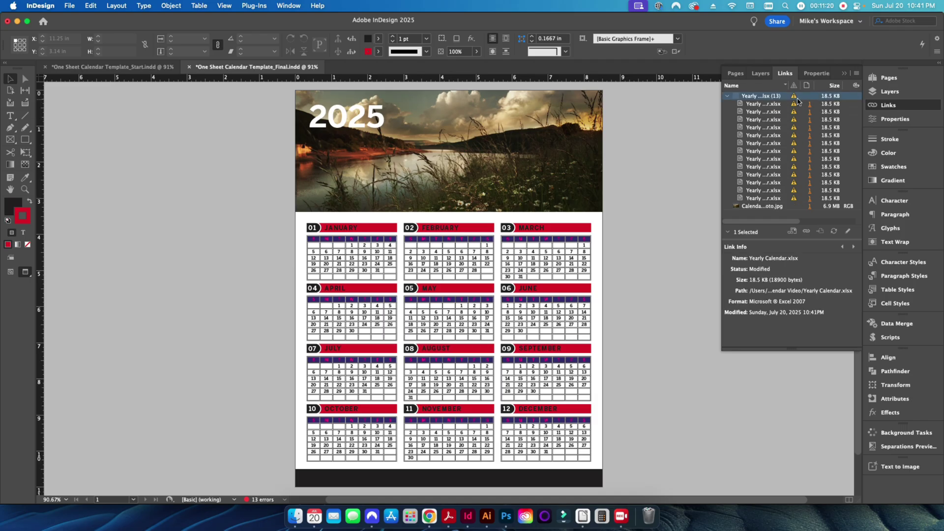
click(835, 235)
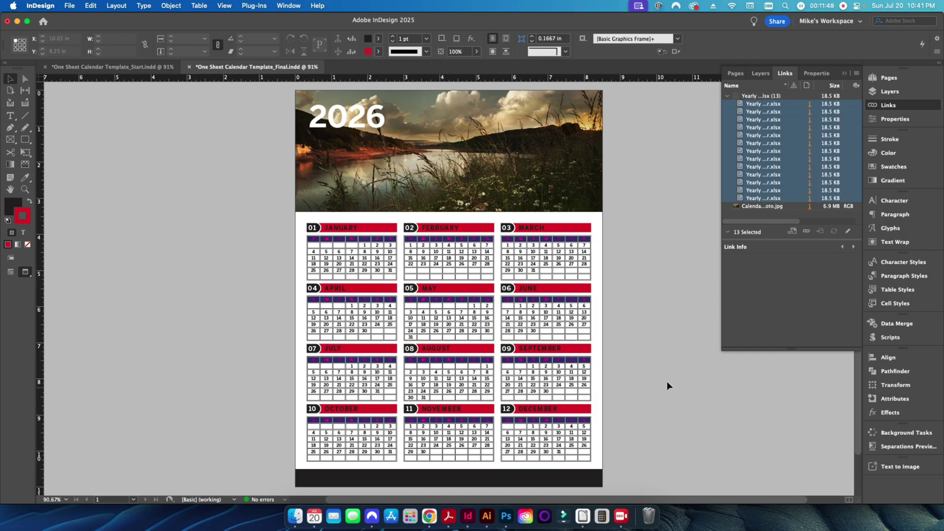
- Try to re-import cell range E2:G2 of Yearly Calendar.xlsx into the year frame on the photo, and undo the placement
click(345, 123)
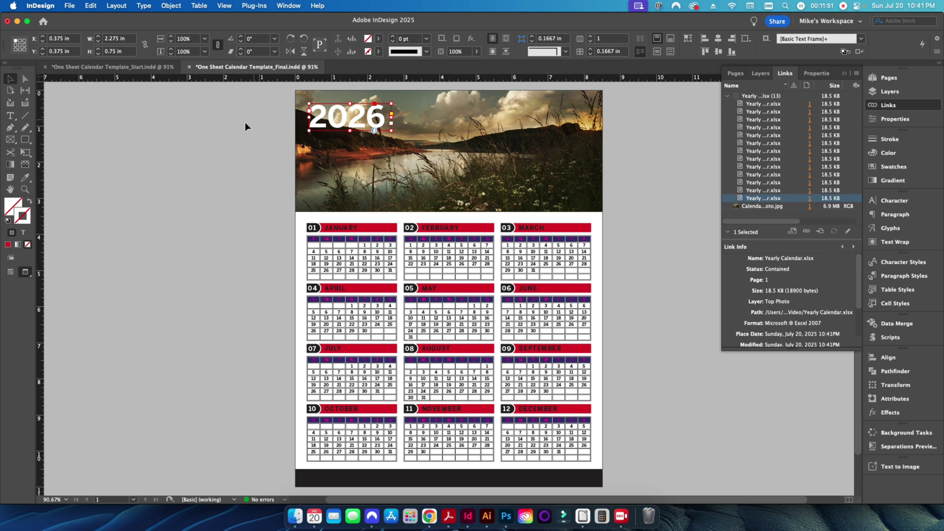
click(70, 6)
click(79, 154)
double_click(389, 174)
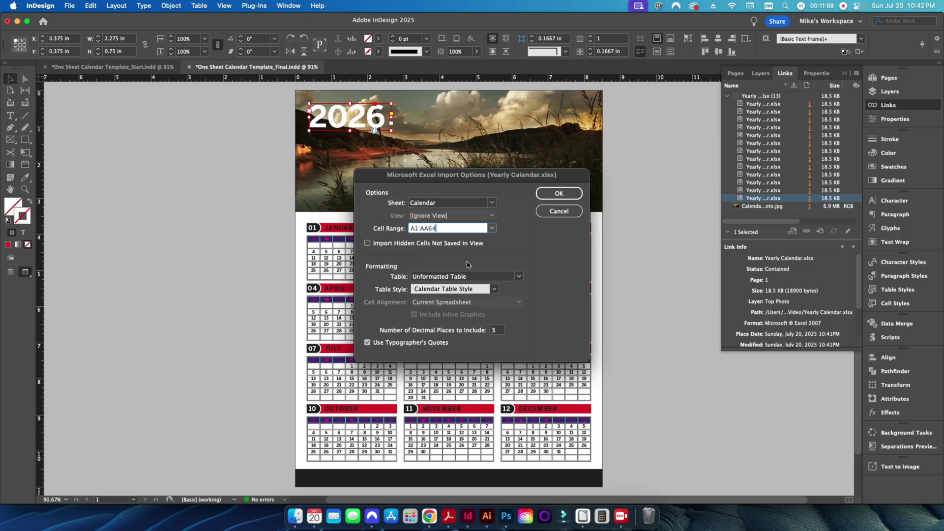
click(601, 516)
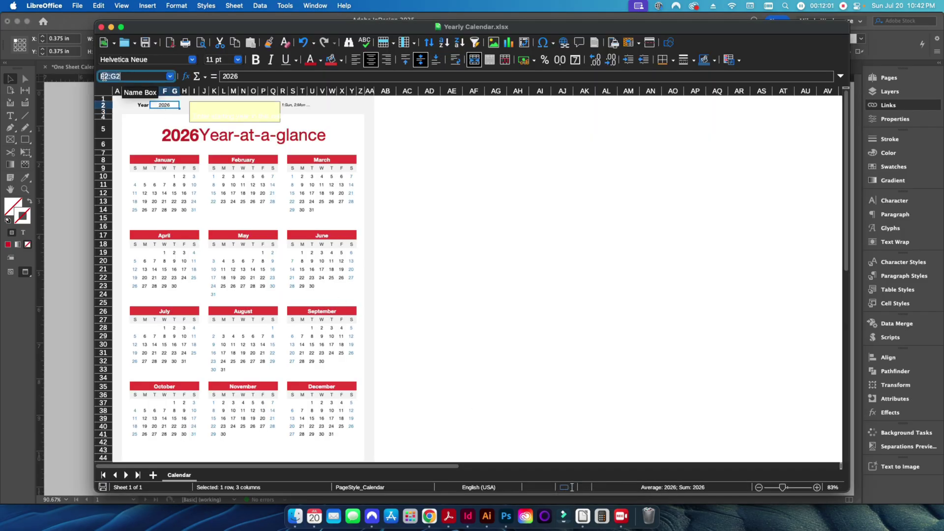
click(468, 516)
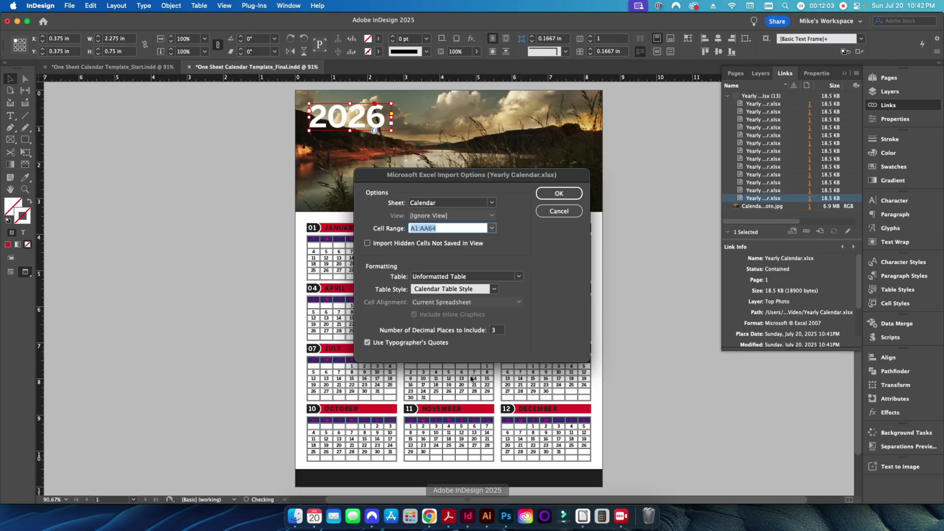
text(E2:G2)
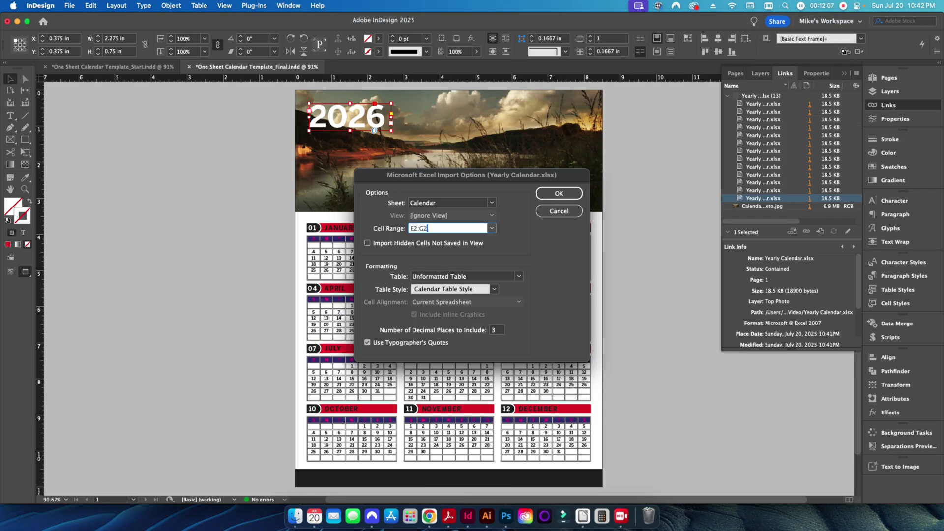
key(Return)
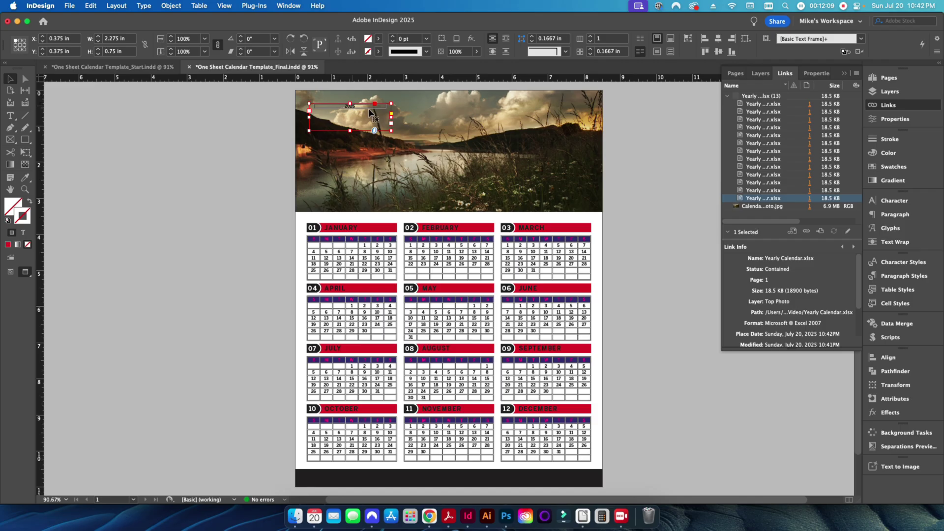
click(361, 125)
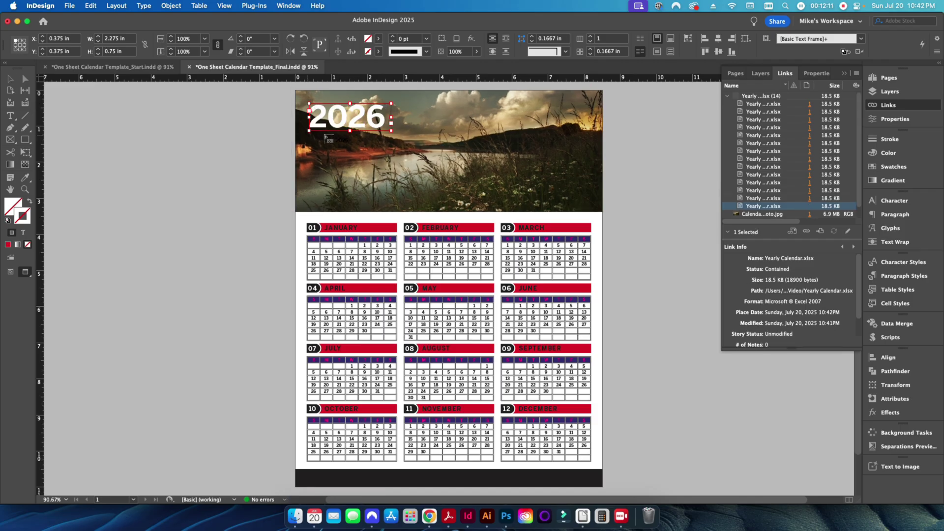
key(Escape)
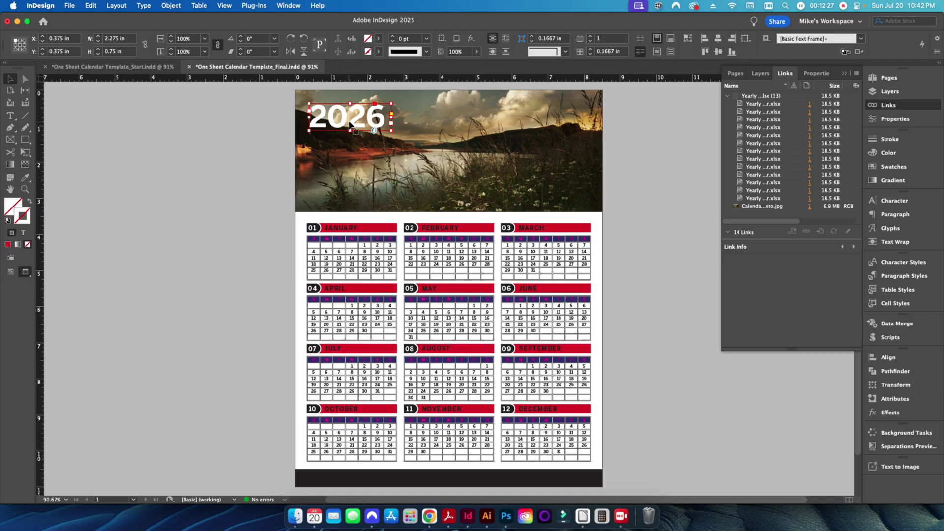
- Compare the updated calendar with the 2026 year view in the Calendar app and return to InDesign
click(618, 220)
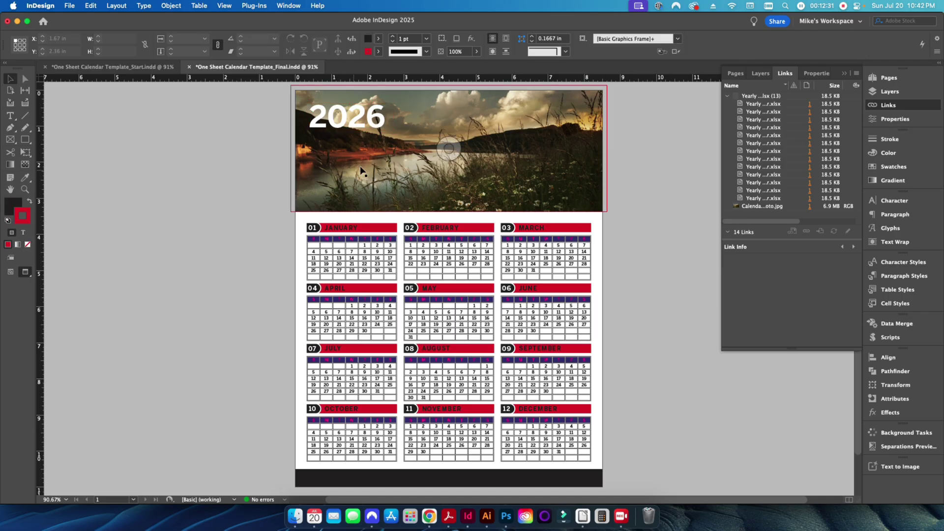
click(311, 522)
click(914, 168)
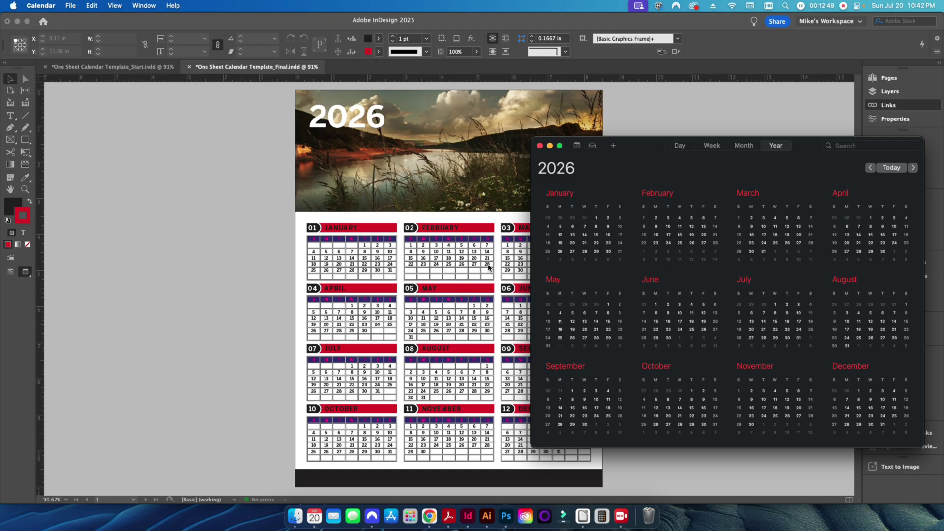
click(311, 358)
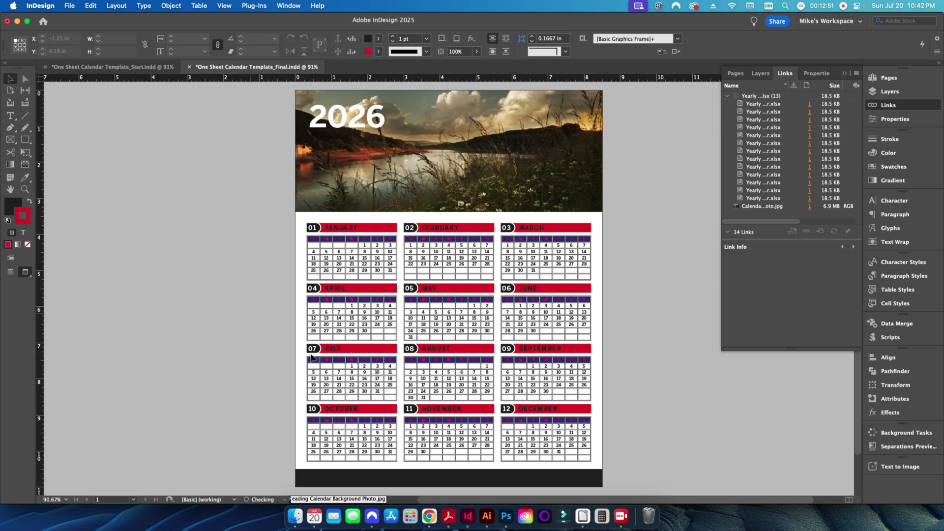
- Switch to LibreOffice, set the year in Yearly Calendar.xlsx to 2028 and save the file
click(582, 516)
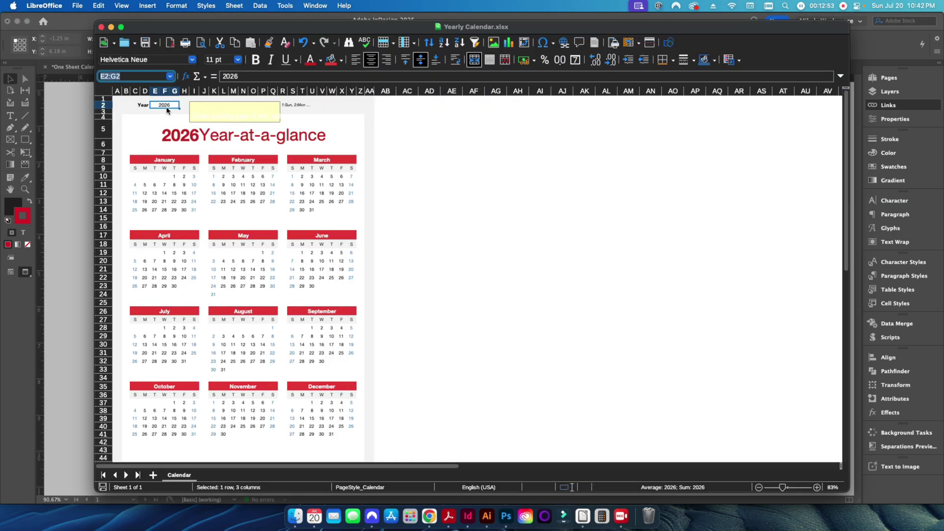
click(165, 107)
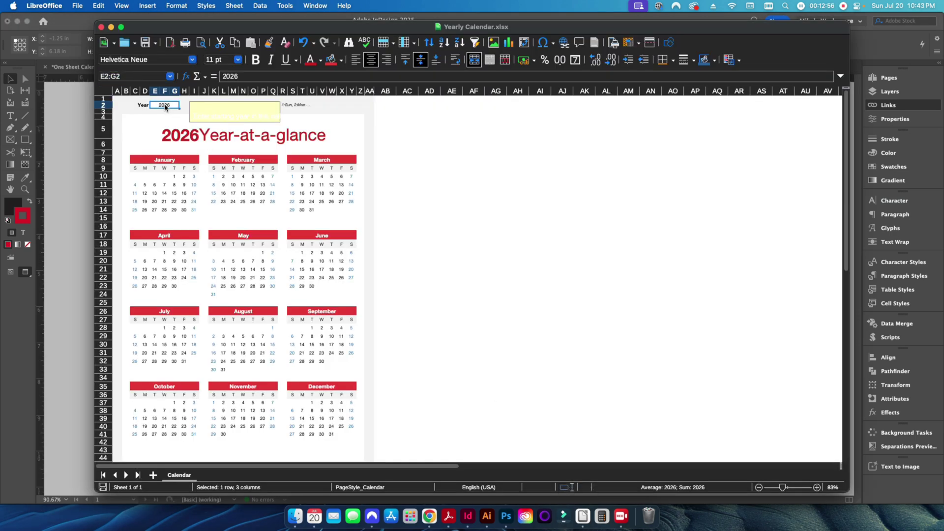
text(2028)
key(Return)
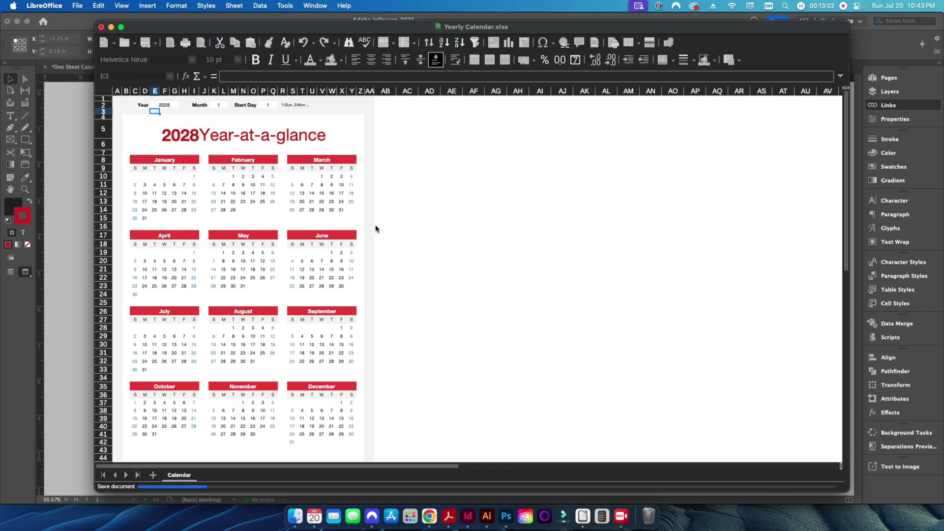
- Return to InDesign and update all the modified Yearly Calendar.xlsx links to bring in the 2028 dates
key(super+Tab)
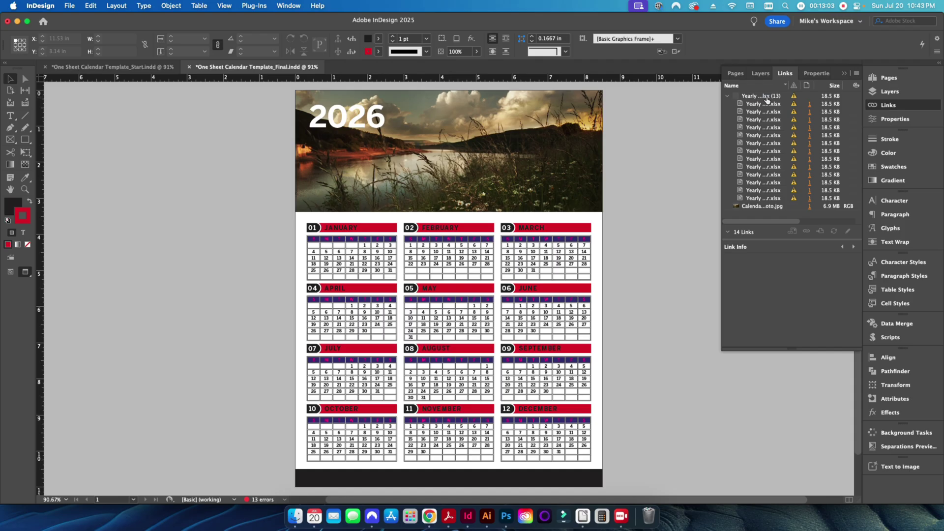
click(760, 96)
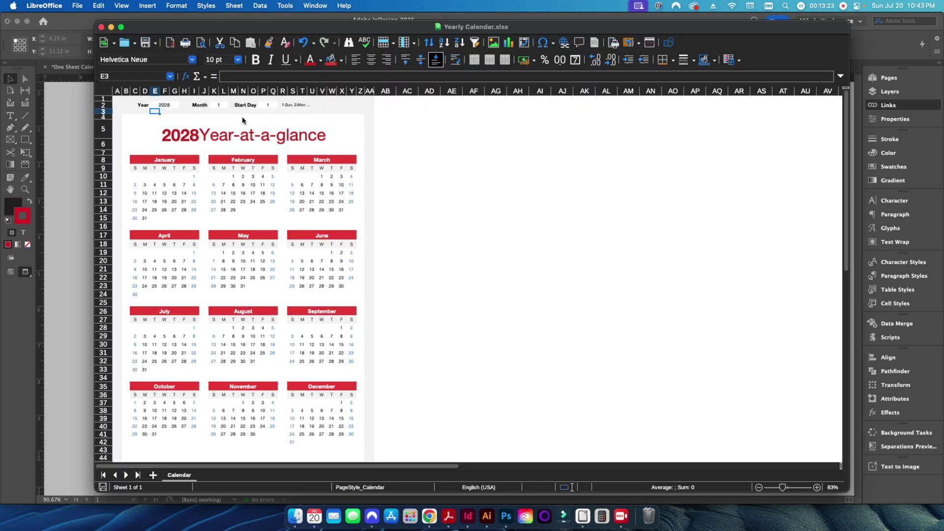
- Set the spreadsheet's Start Day to 2 in LibreOffice, save it, and refresh all its links in the InDesign calendar
click(267, 105)
text(2)
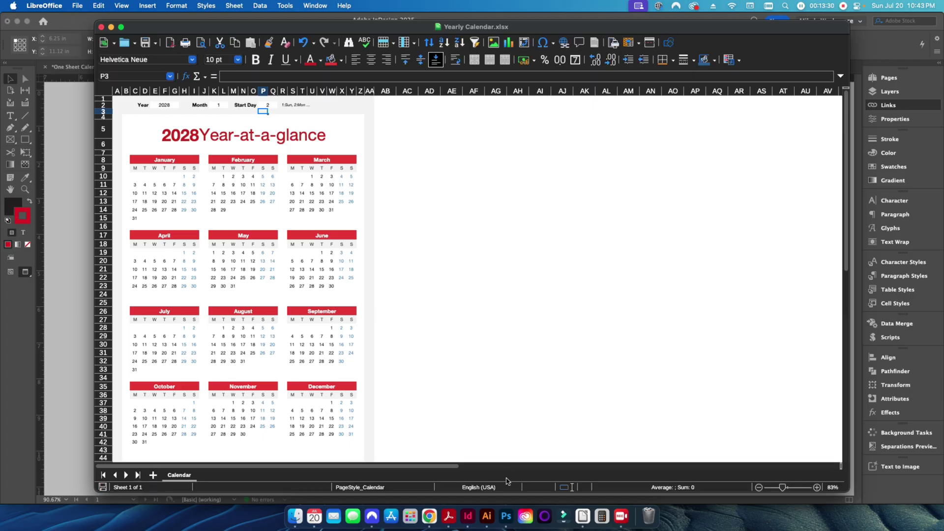
click(468, 516)
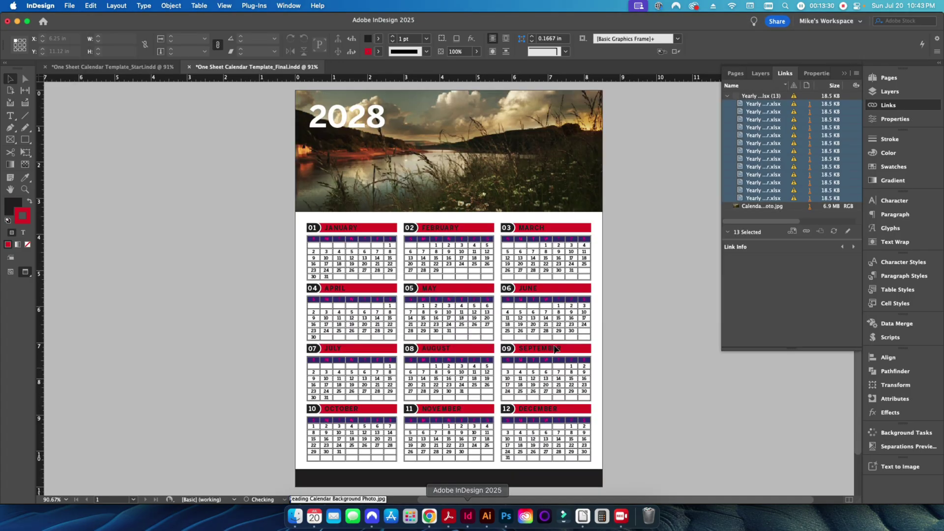
click(799, 96)
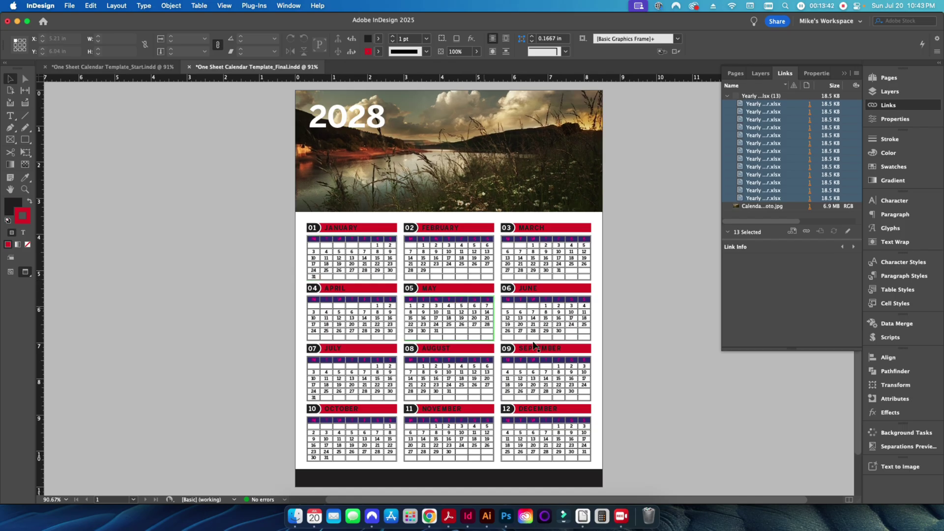
- Switch to LibreOffice and compare January's cell range with the weekday row, C9:I15, and without it, C10:I15
click(602, 516)
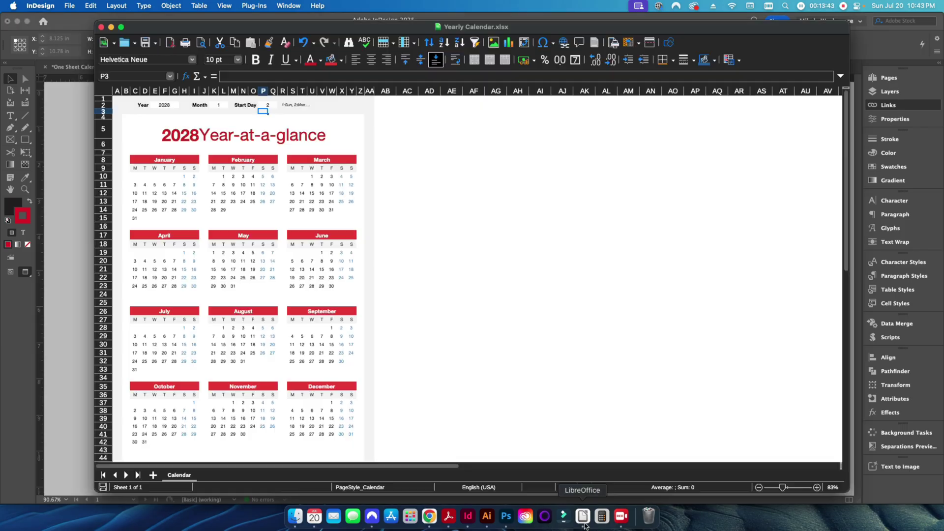
drag(136, 169, 198, 220)
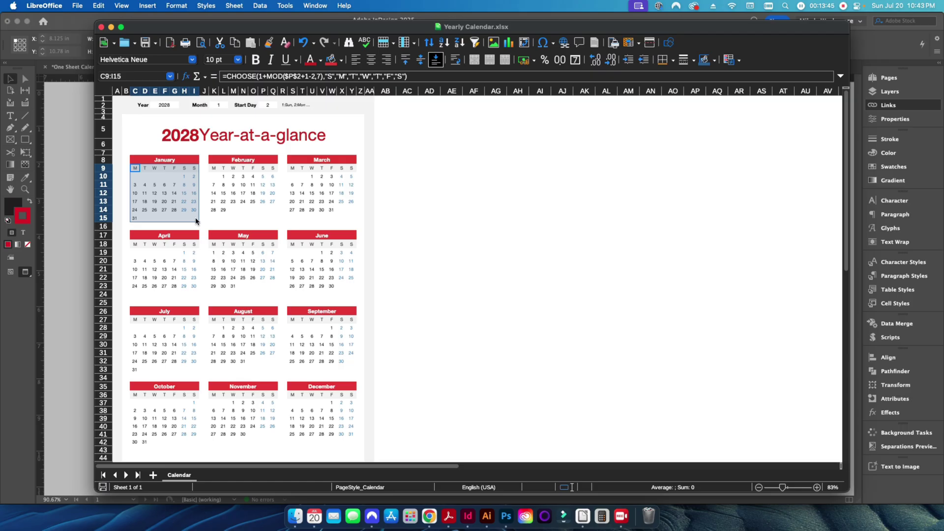
drag(135, 176, 192, 224)
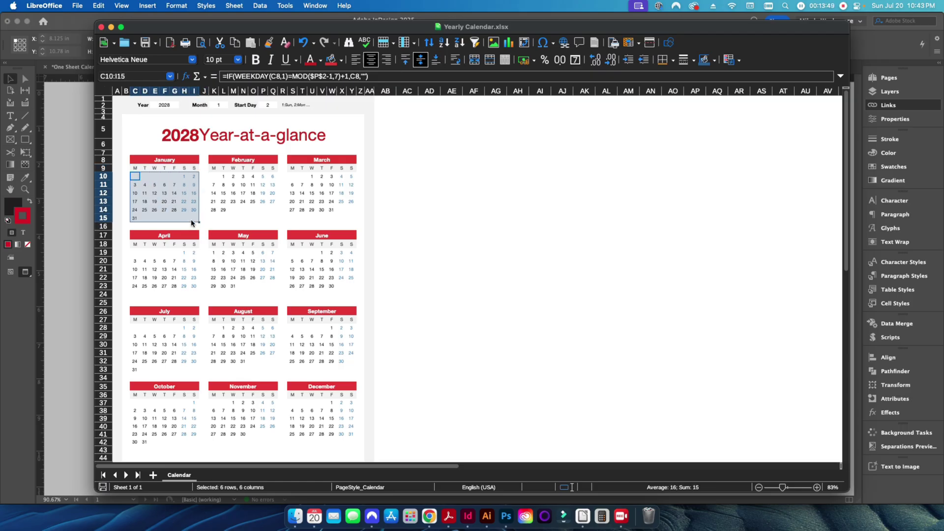
drag(136, 170, 194, 218)
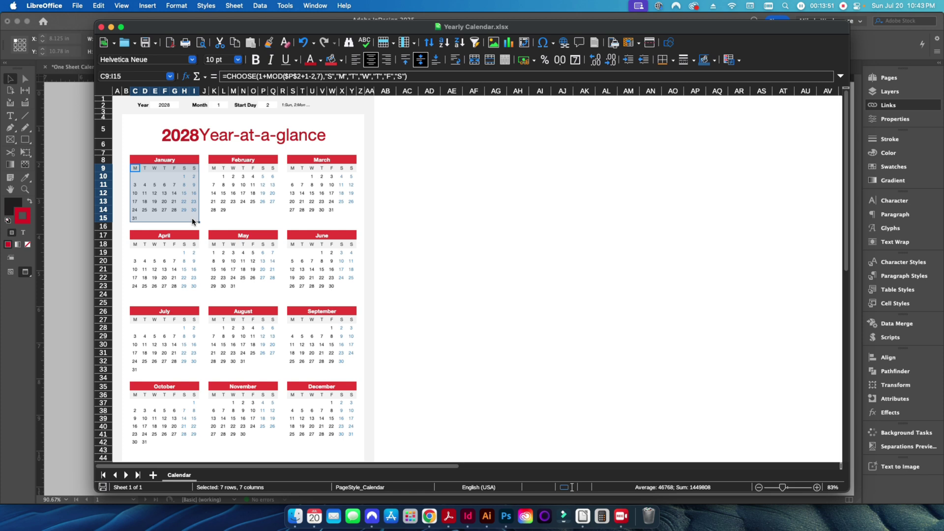
- Set the Start Day in Yearly Calendar.xlsx to 1 and save the file
click(268, 105)
text(1)
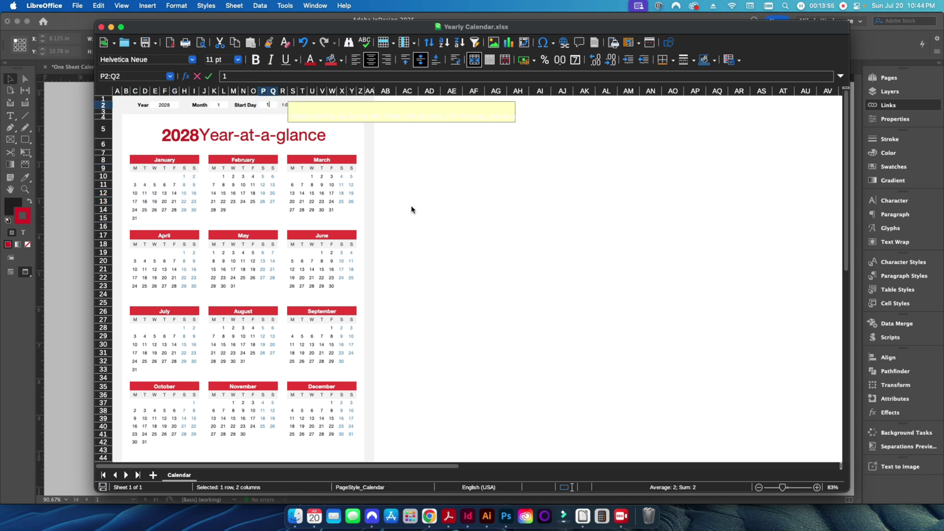
key(Return)
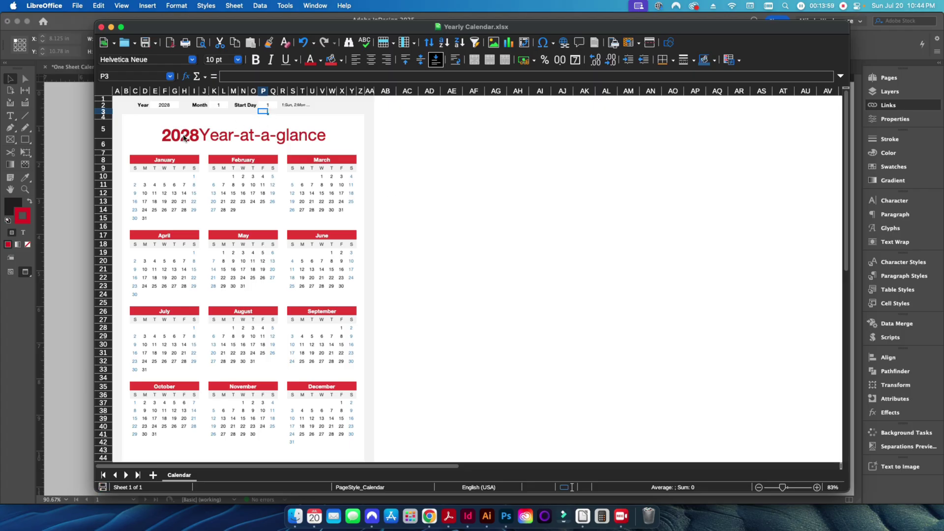
- Go back to InDesign and update all the Yearly Calendar.xlsx links with the Sunday-start layout
click(84, 200)
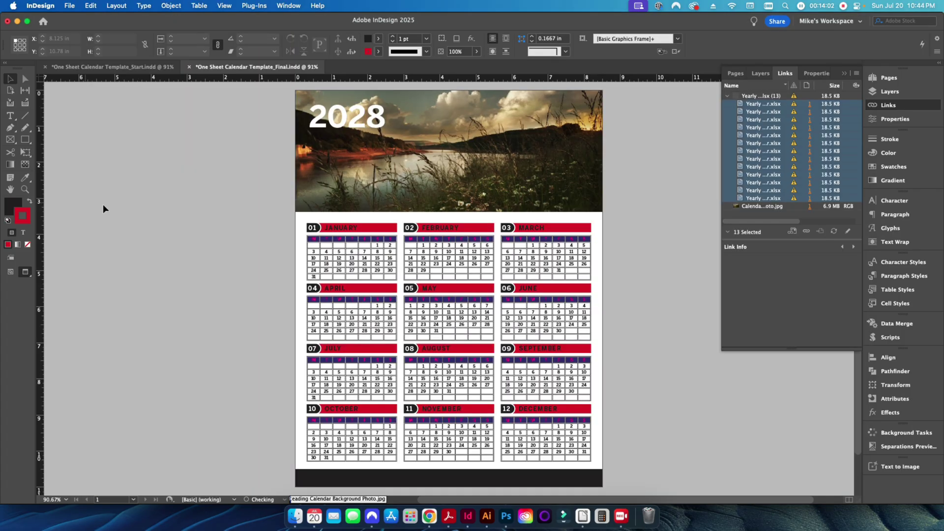
click(781, 96)
click(834, 232)
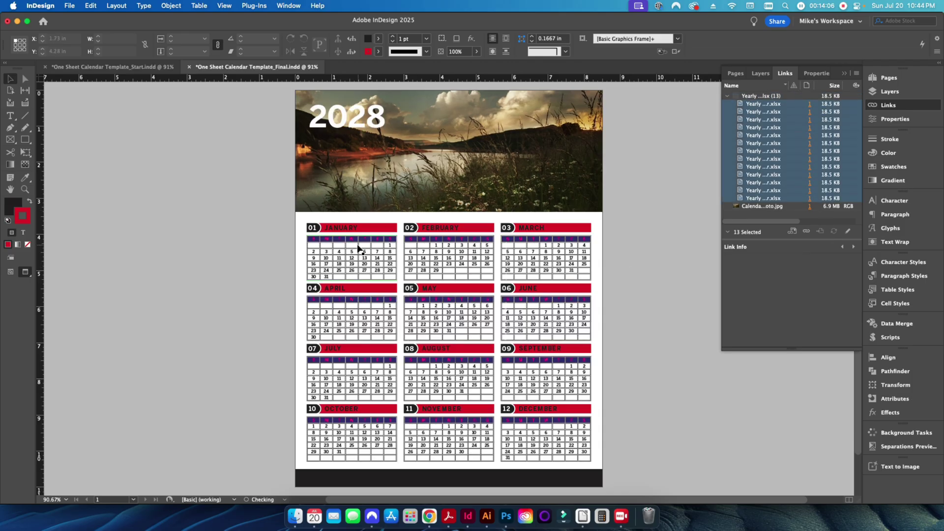
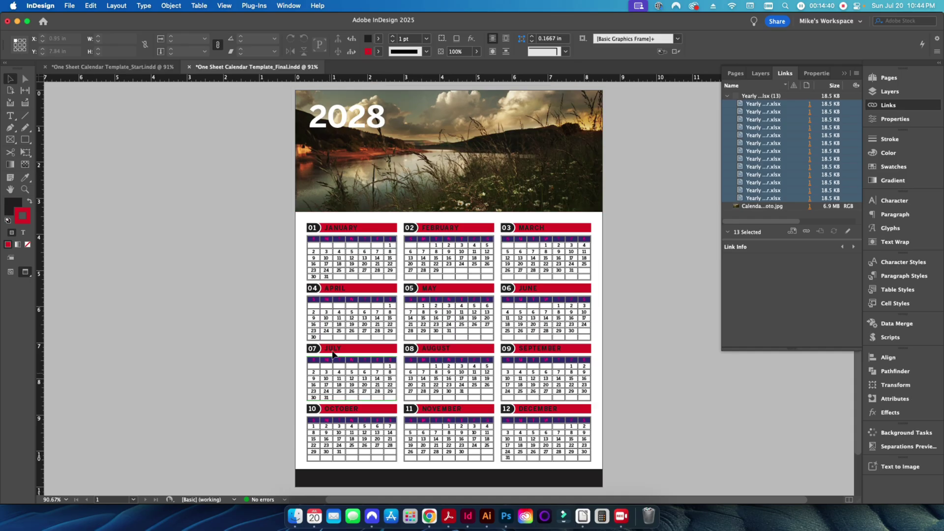
- Review the January table frame's link information, and examine the document's colour swatches and layers
click(351, 269)
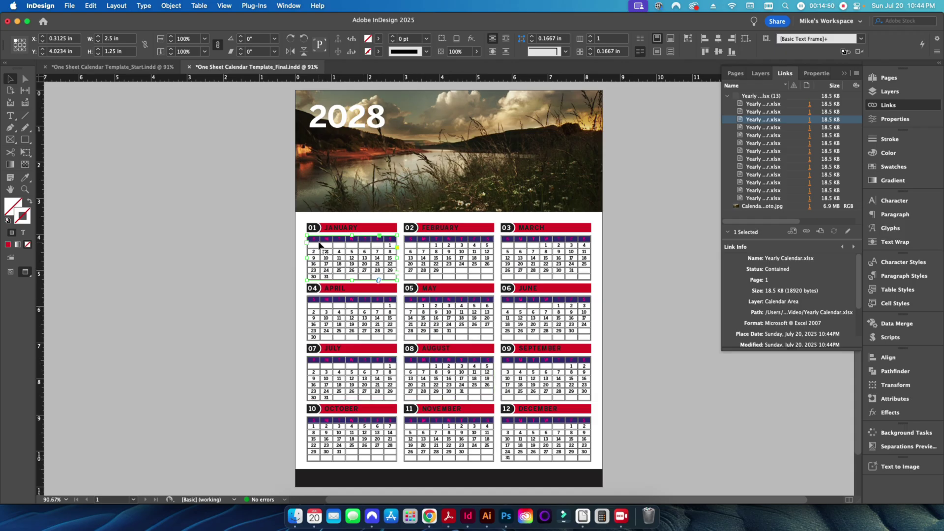
click(248, 291)
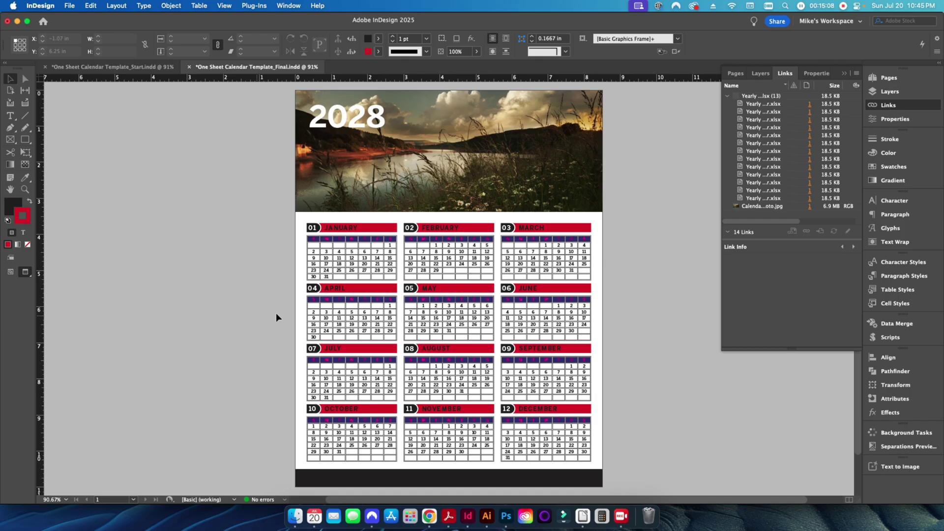
click(883, 167)
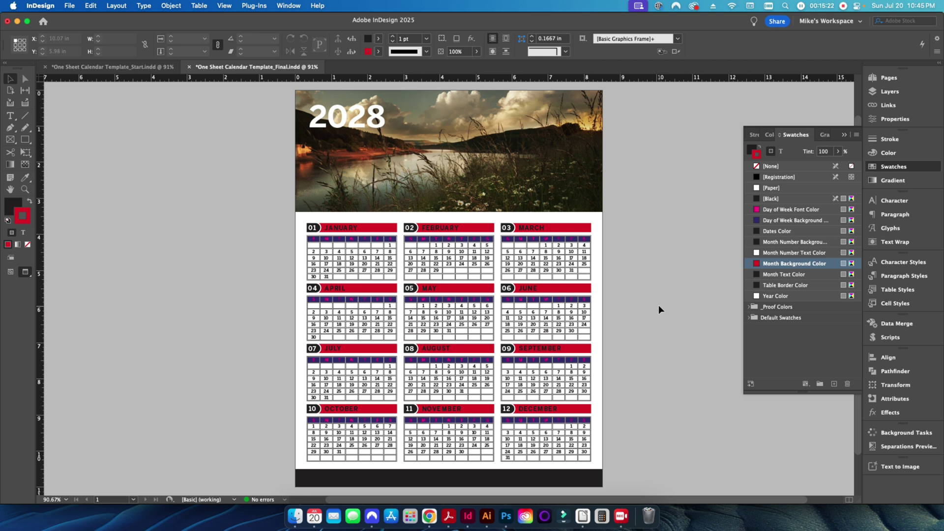
click(889, 92)
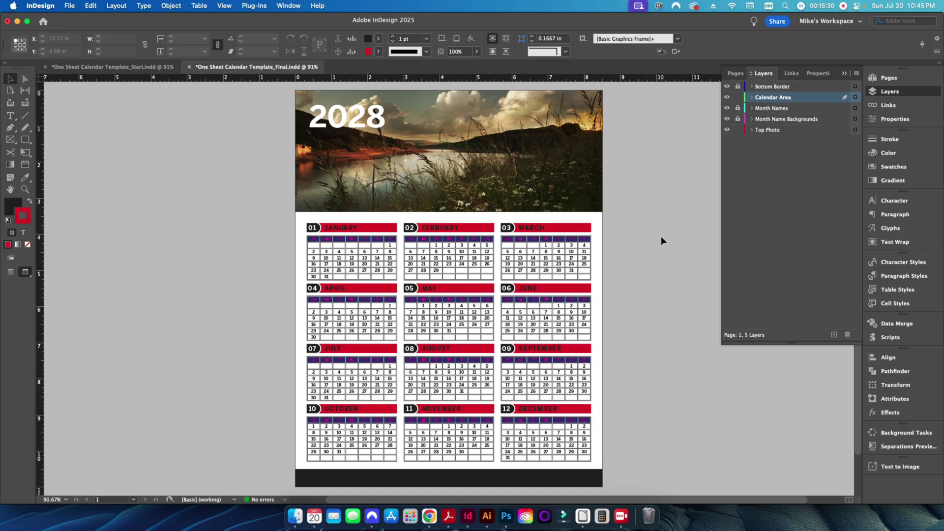
click(844, 74)
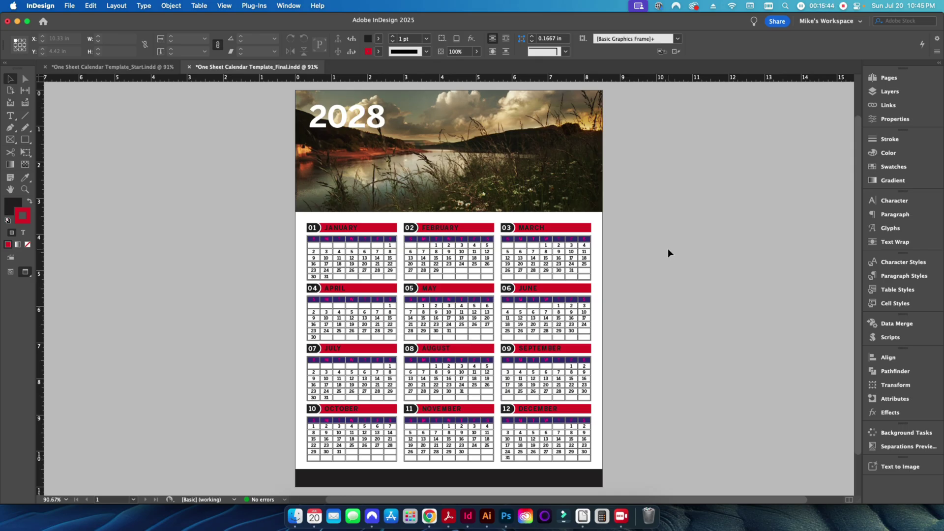
- View the source spreadsheet in LibreOffice and return to the finished calendar in InDesign
click(583, 517)
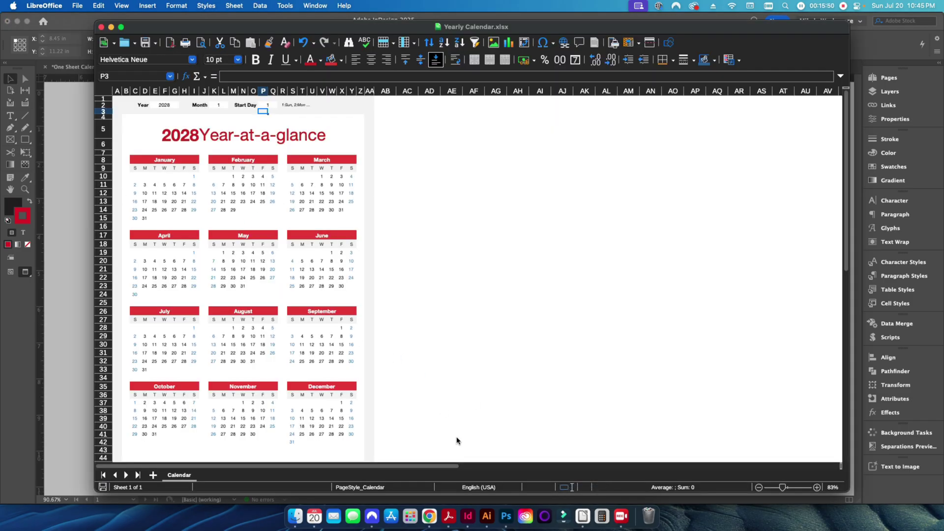
click(468, 516)
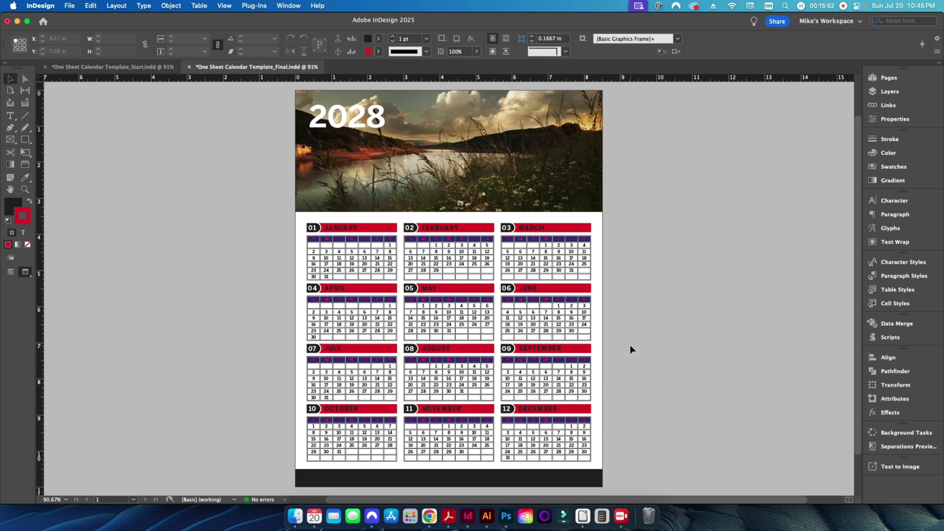